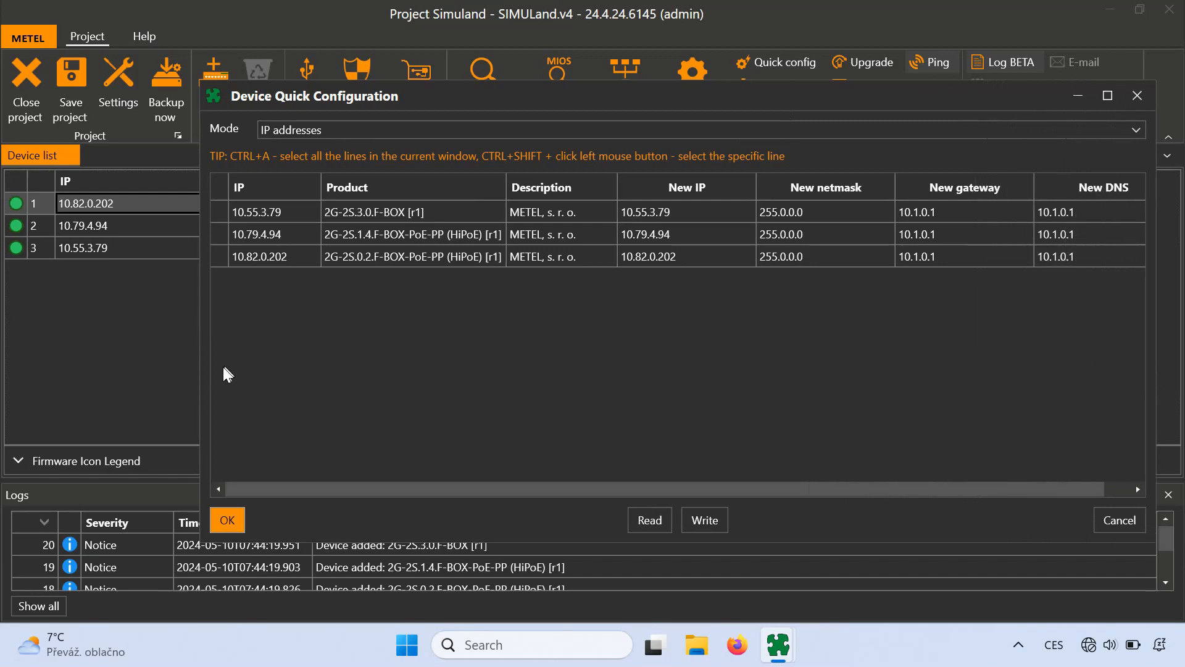
- Widen the Device Quick Configuration window and view the available configuration modes
drag(199, 371, 77, 357)
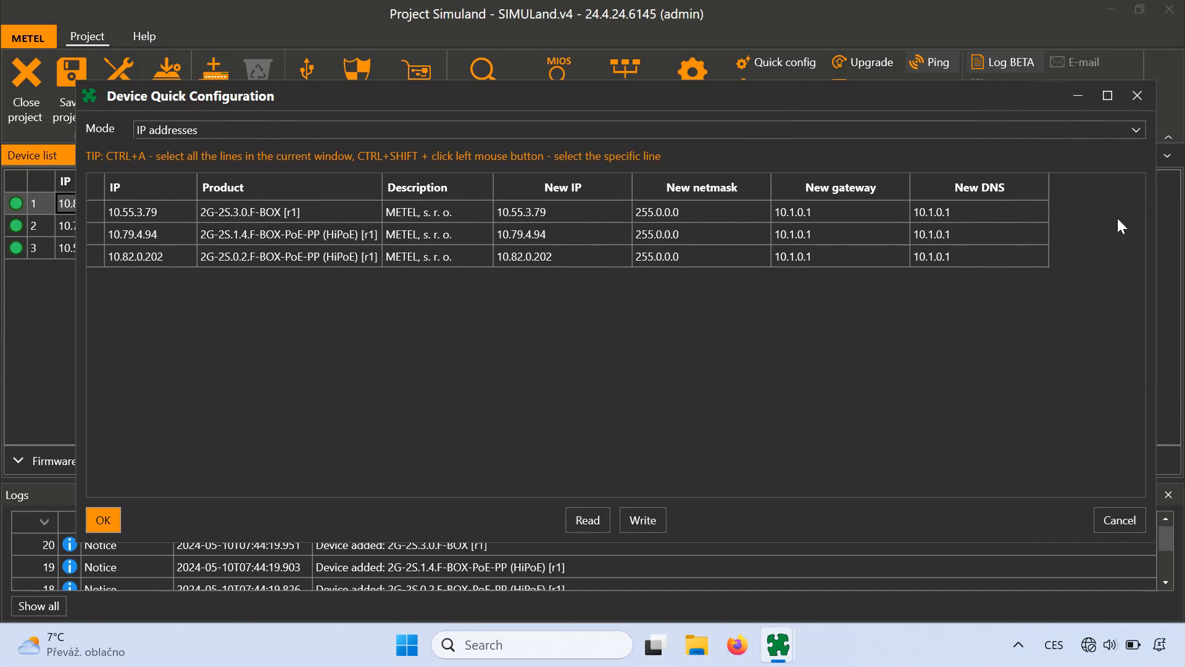
click(1132, 127)
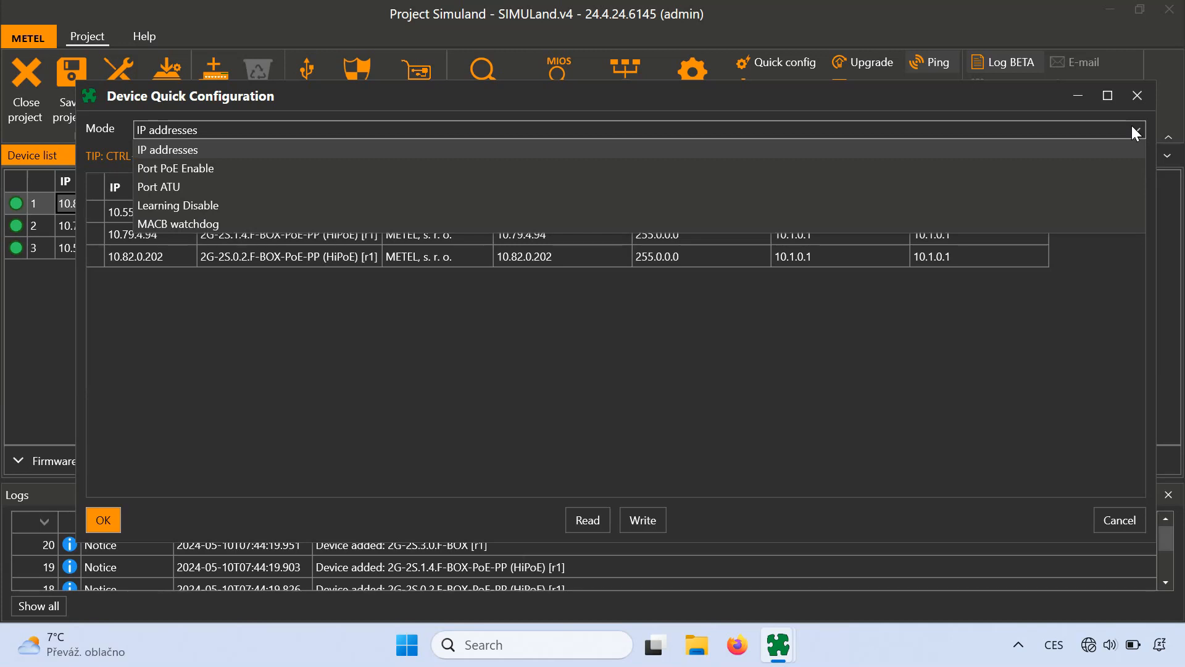
click(1133, 131)
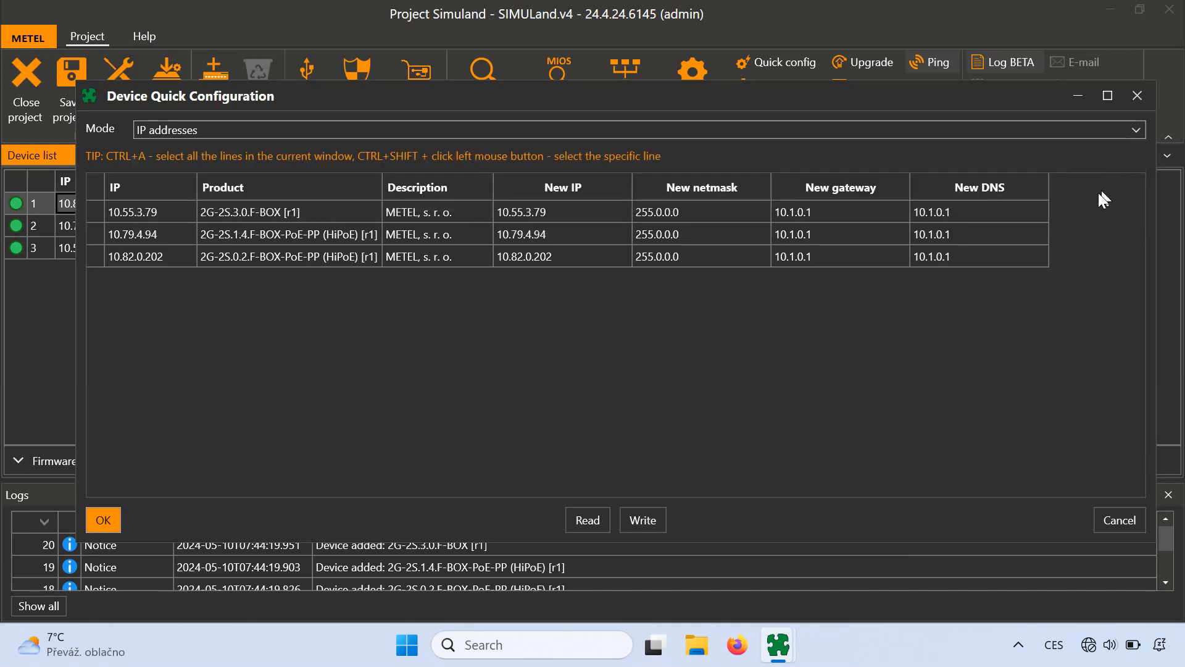
- Select all three listed devices and open the IP Range settings for them
click(1032, 213)
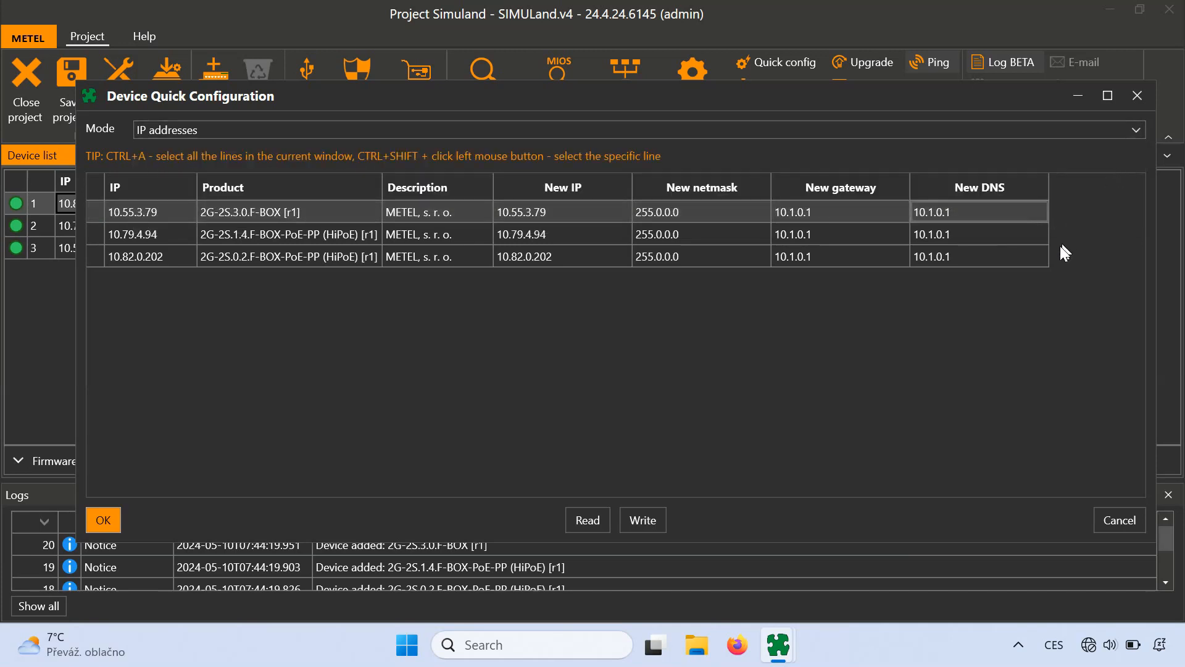
click(1034, 257)
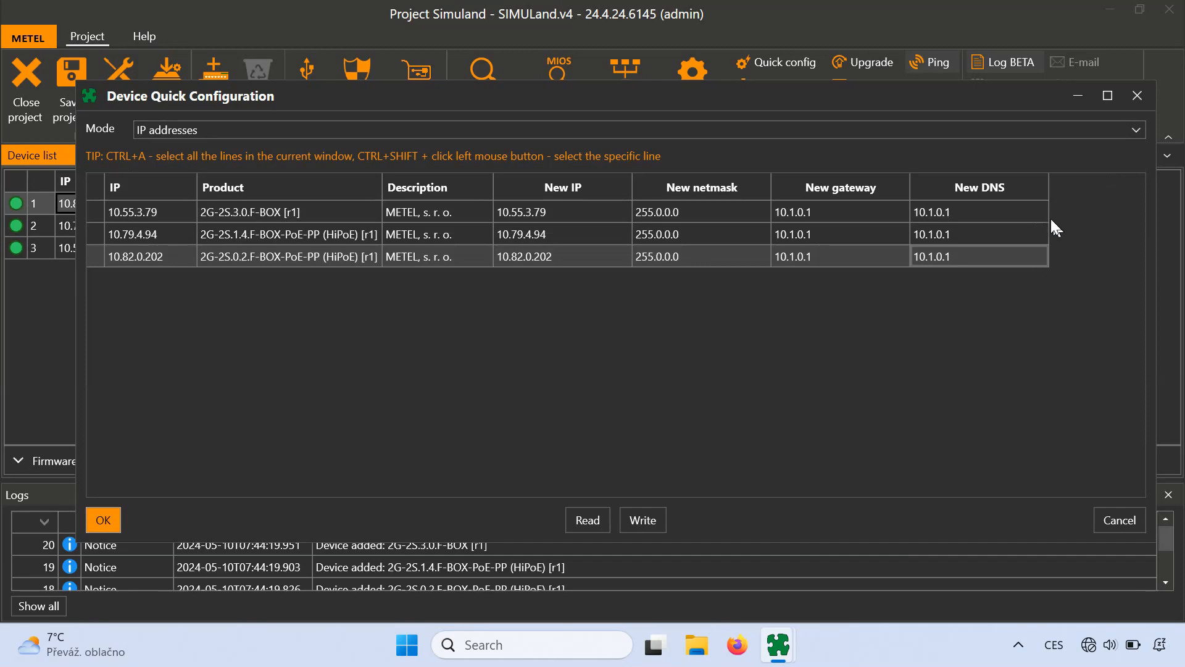
click(1039, 210)
click(1045, 234)
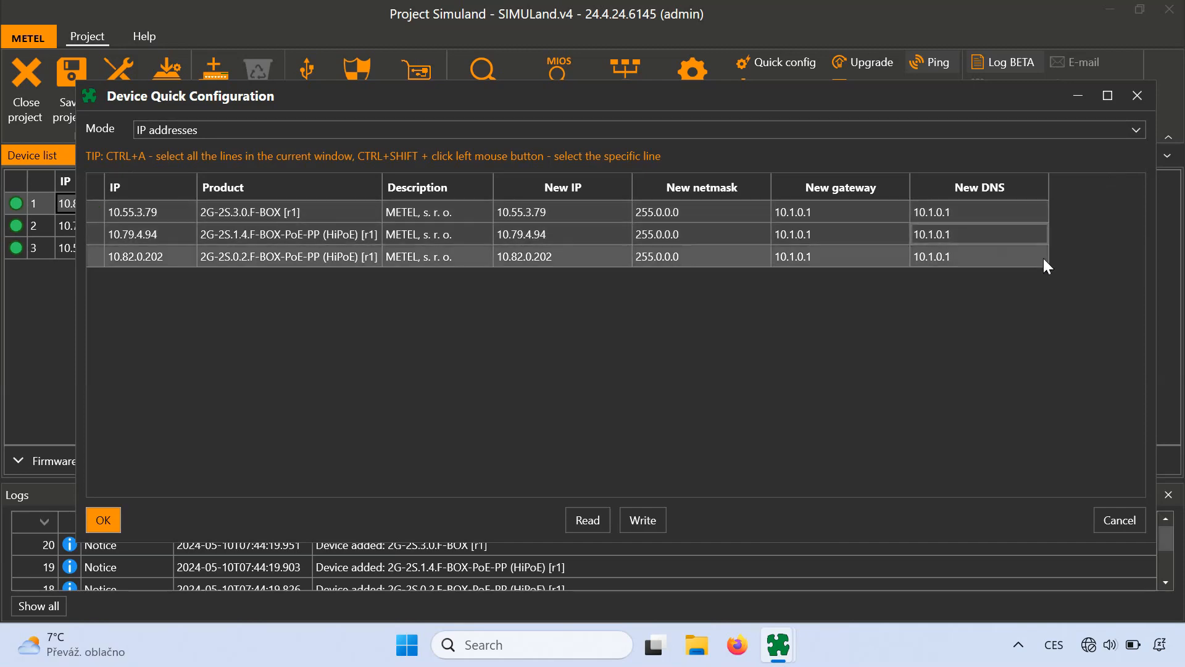
right_click(988, 257)
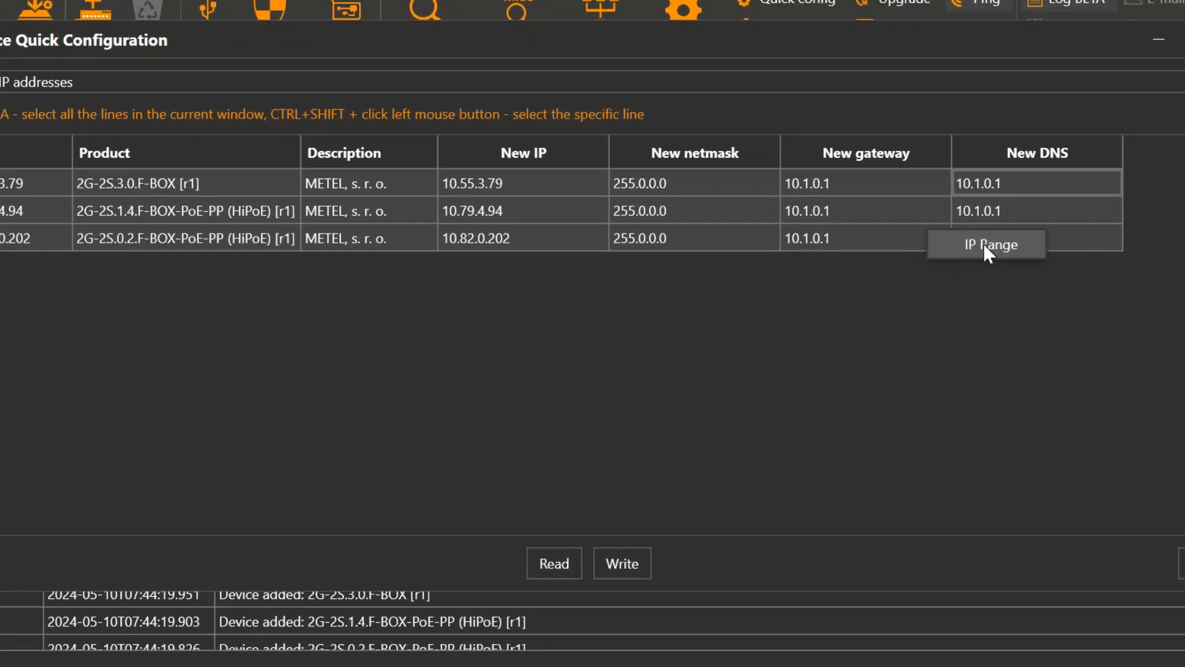
click(981, 257)
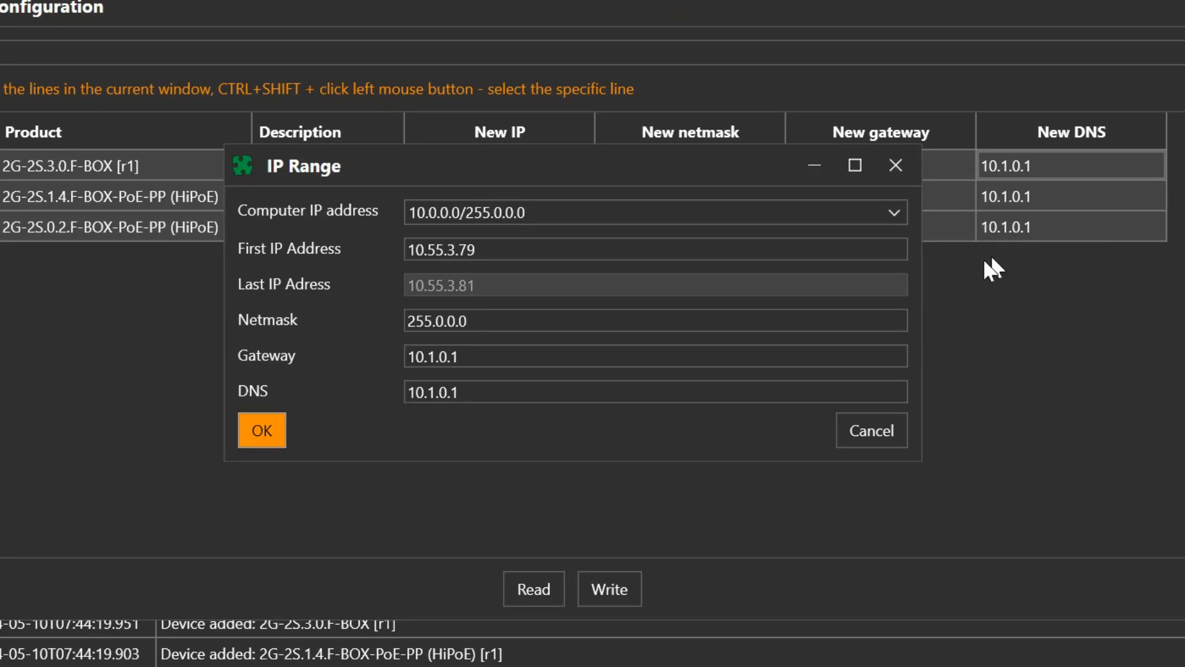
- Base the IP range on computer address 10.0.0.1/255.0.0.0 and set the first IP address to 10.0.0.20
click(895, 214)
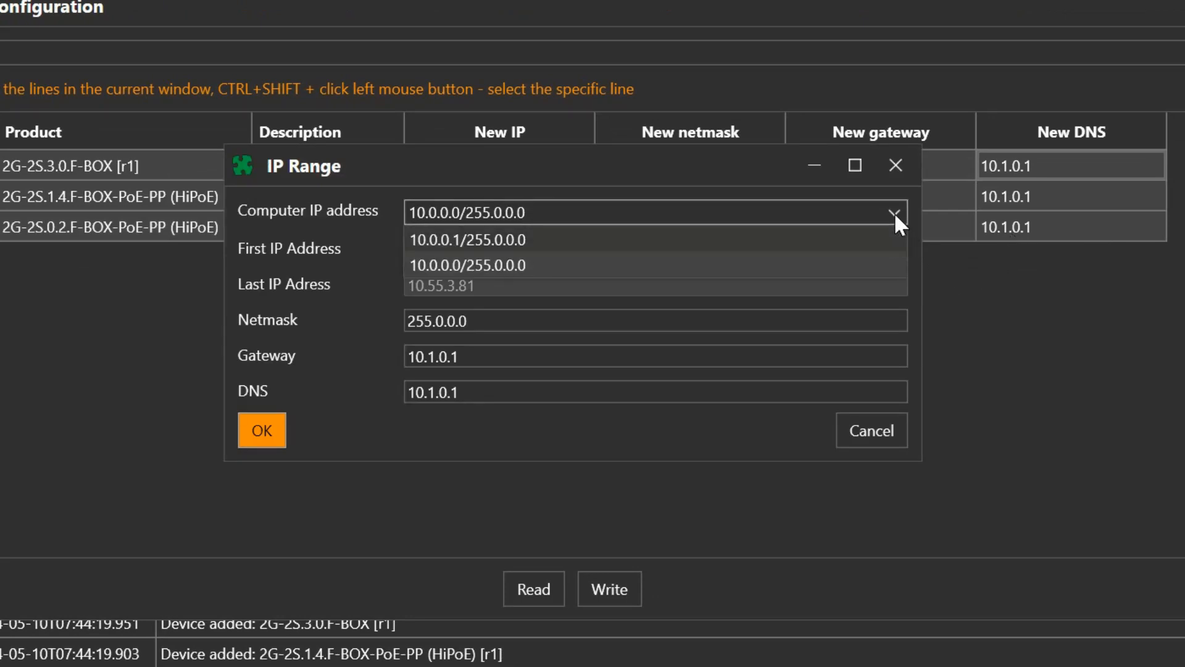
click(881, 245)
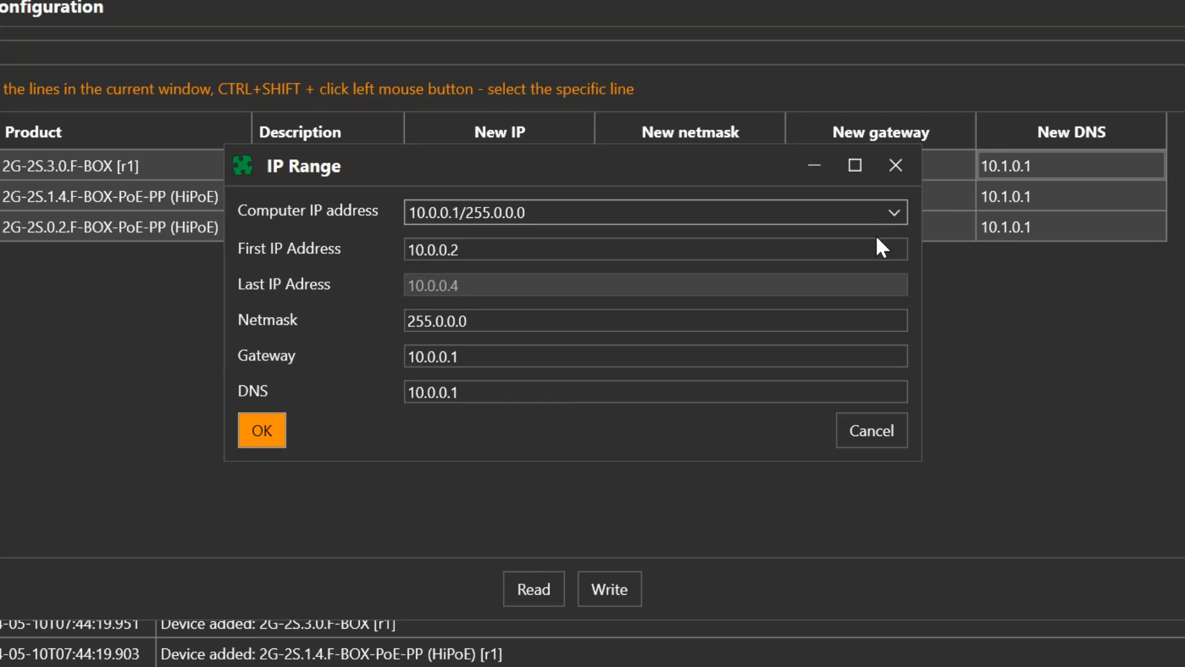
click(877, 249)
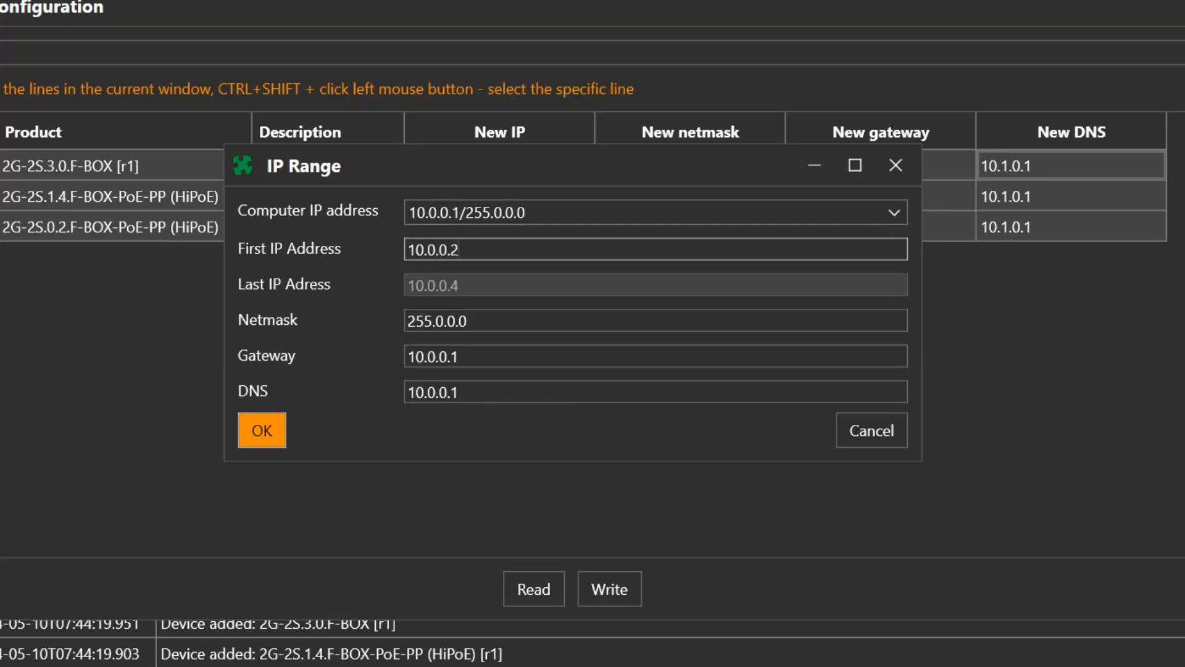
text(0)
- Set both the gateway and the DNS of the IP range to 10.0.0.30
click(883, 320)
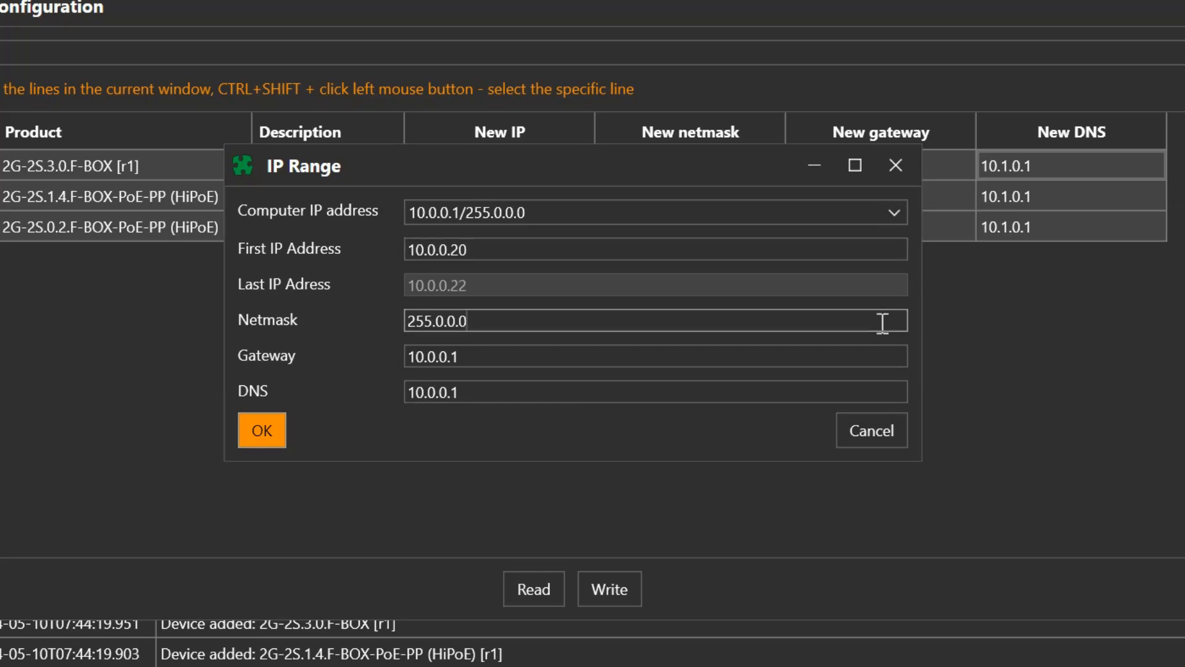
click(891, 353)
key(BackSpace)
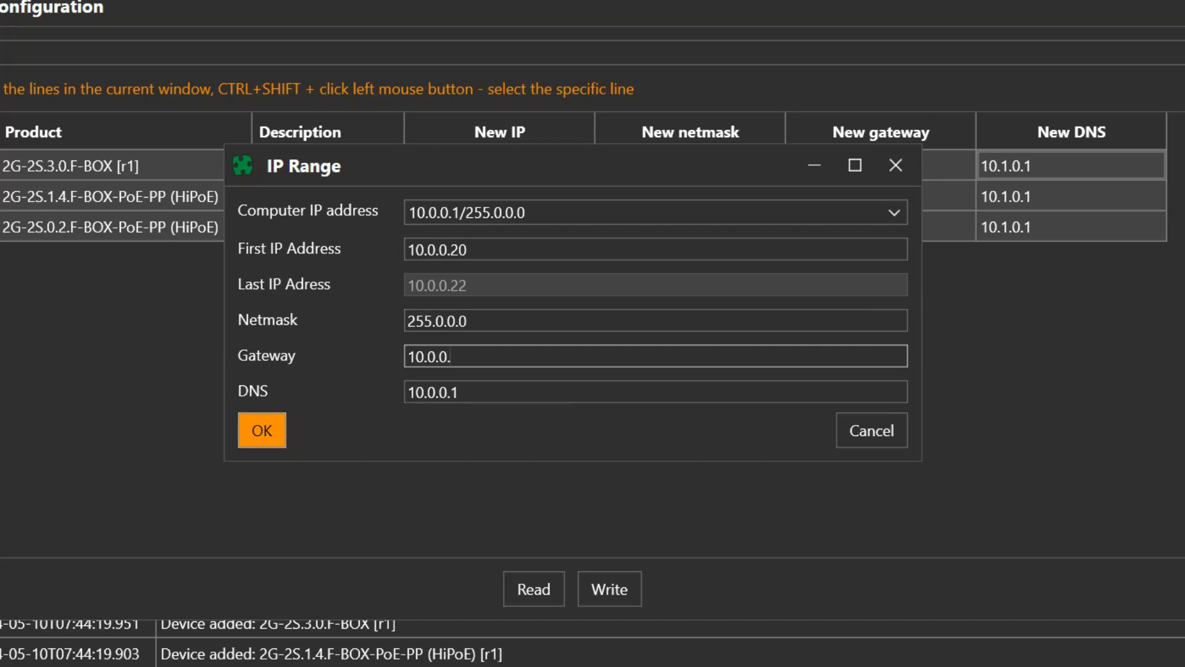
text(30)
key(Tab)
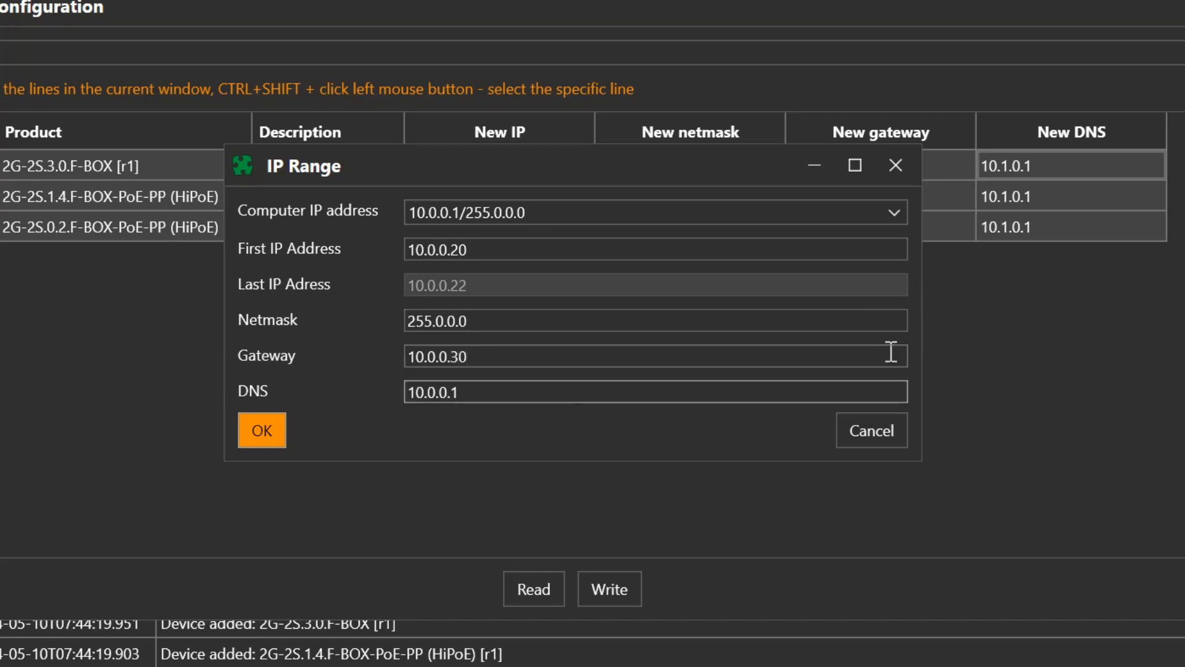
click(889, 392)
key(BackSpace)
text(30)
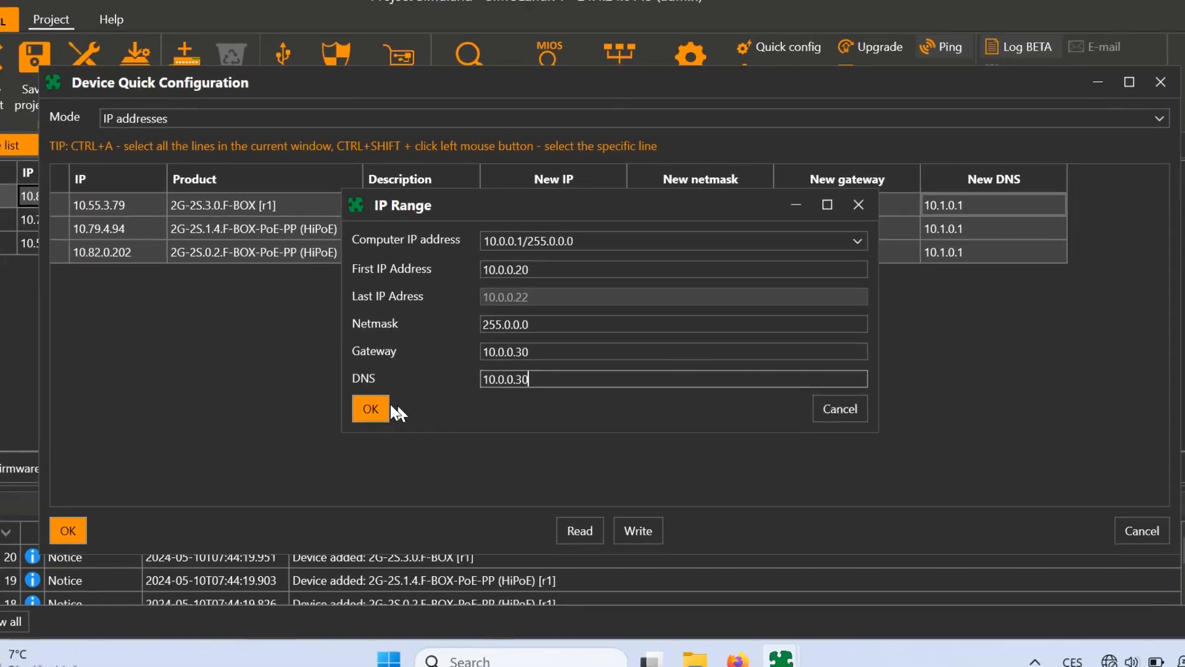
- Apply the IP range to the selected devices, write the new addresses to them and close the quick configuration
click(386, 408)
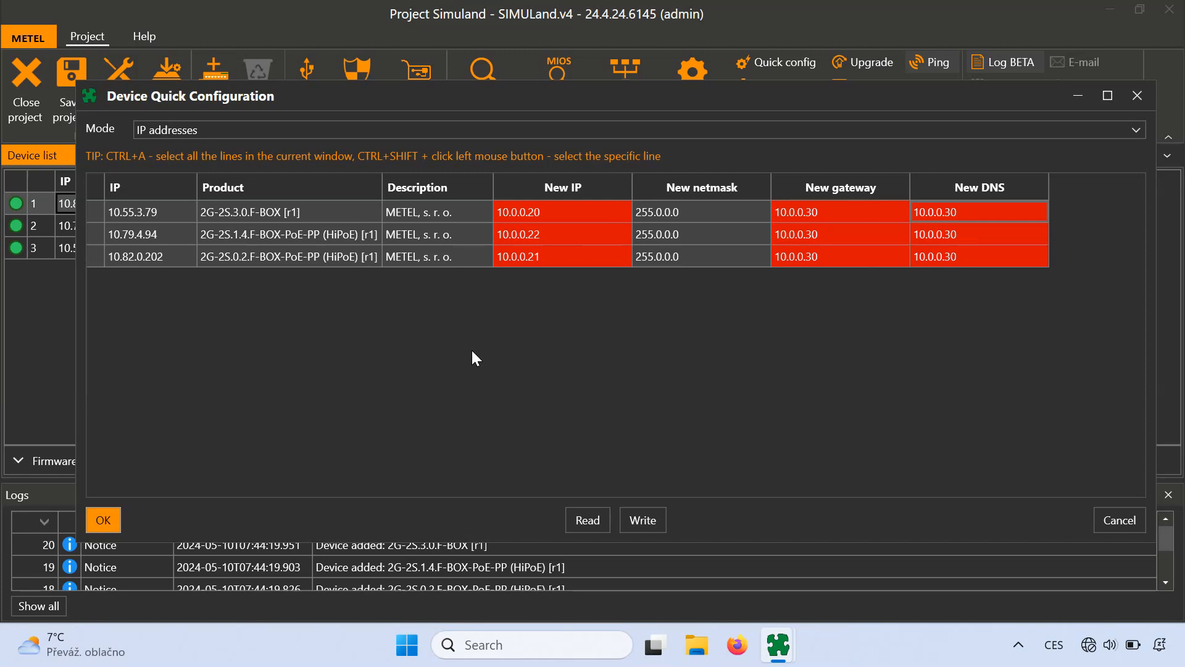
click(625, 509)
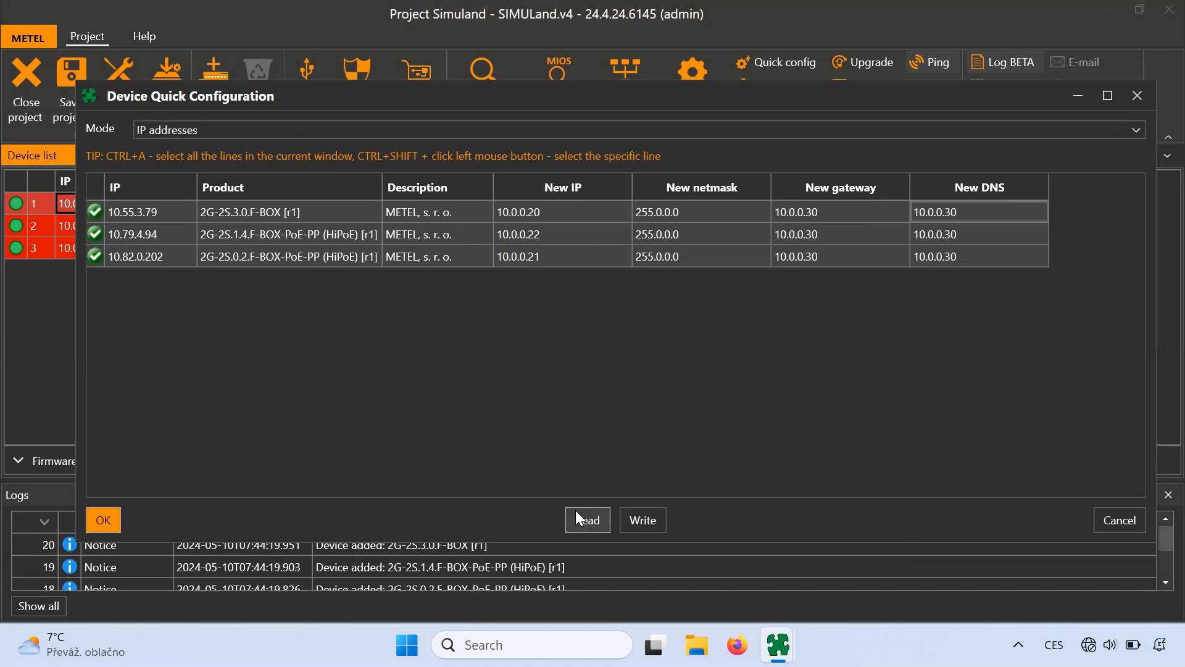
click(105, 520)
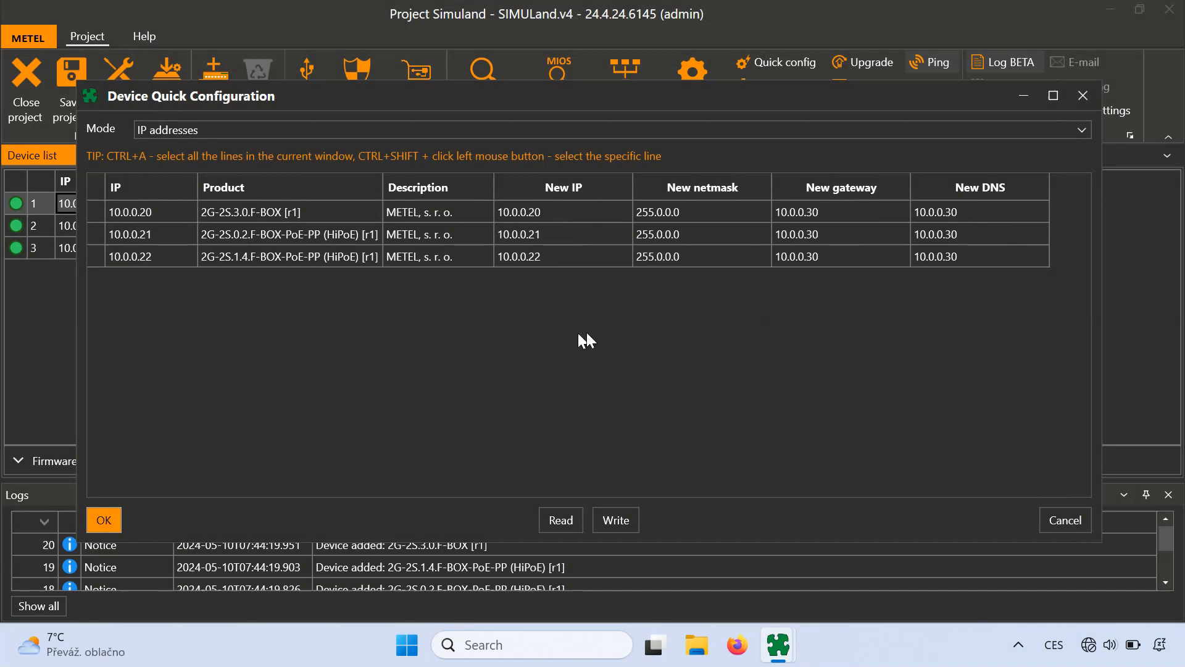
- Switch the quick configuration mode to Port PoE Enable
click(1085, 128)
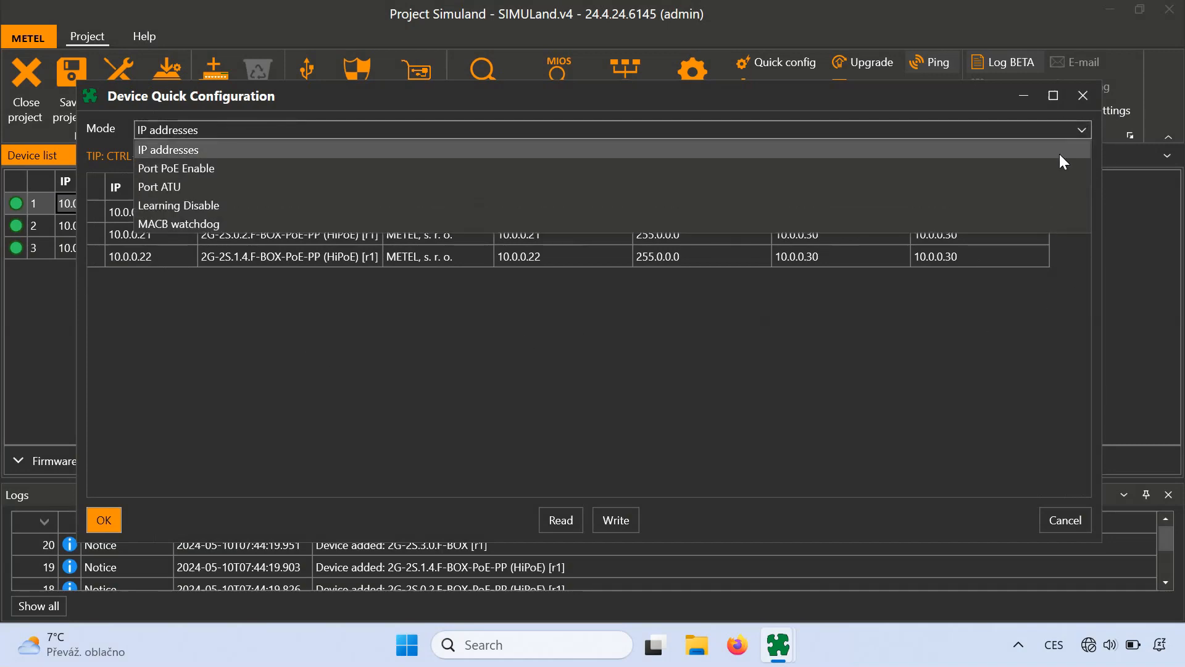
click(985, 166)
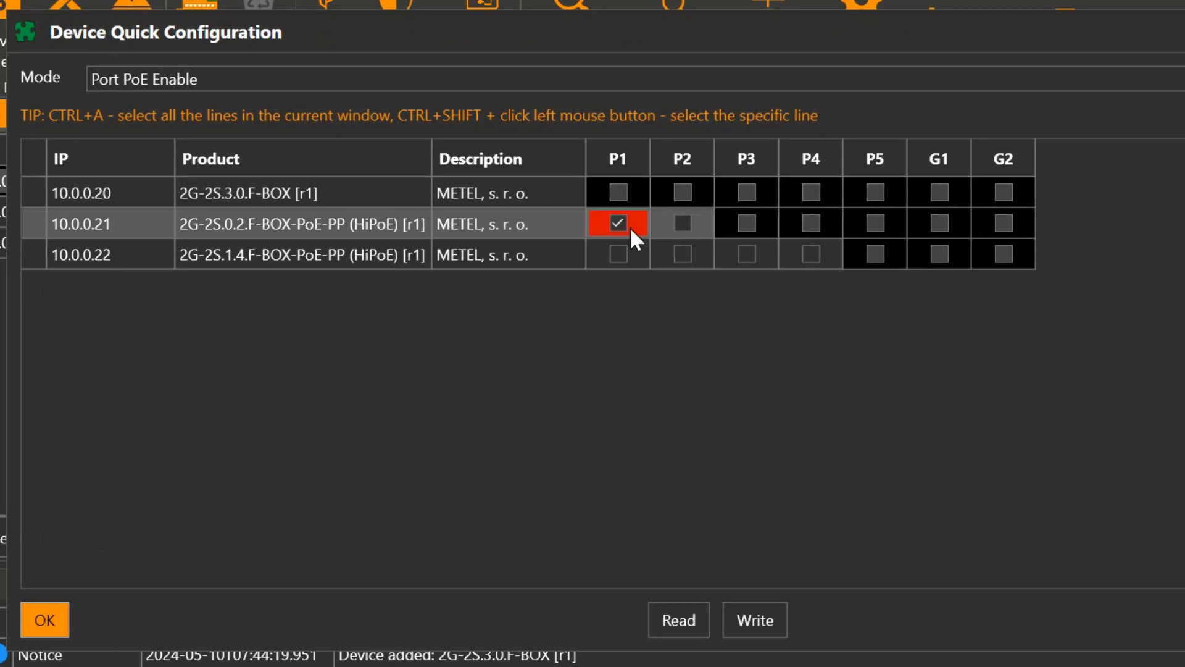
- Select devices 10.0.0.21 and 10.0.0.22 together and try toggling PoE on ports P1 and P2 for both
ctrl+shift+click(301, 250)
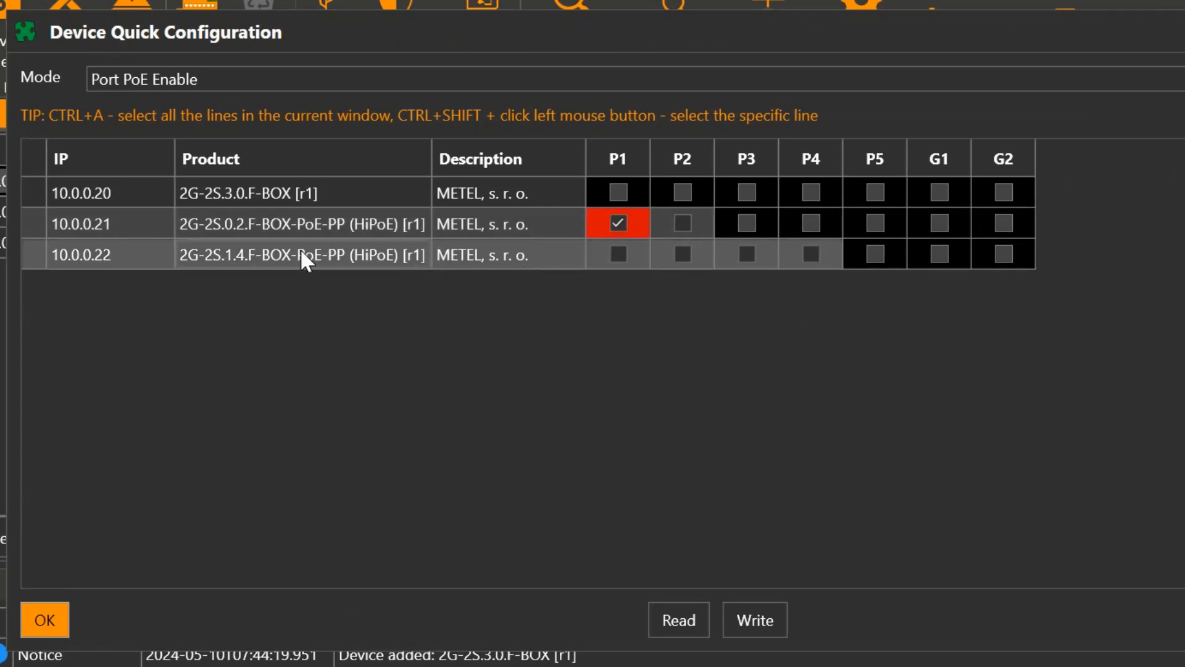
click(683, 256)
click(620, 252)
click(621, 252)
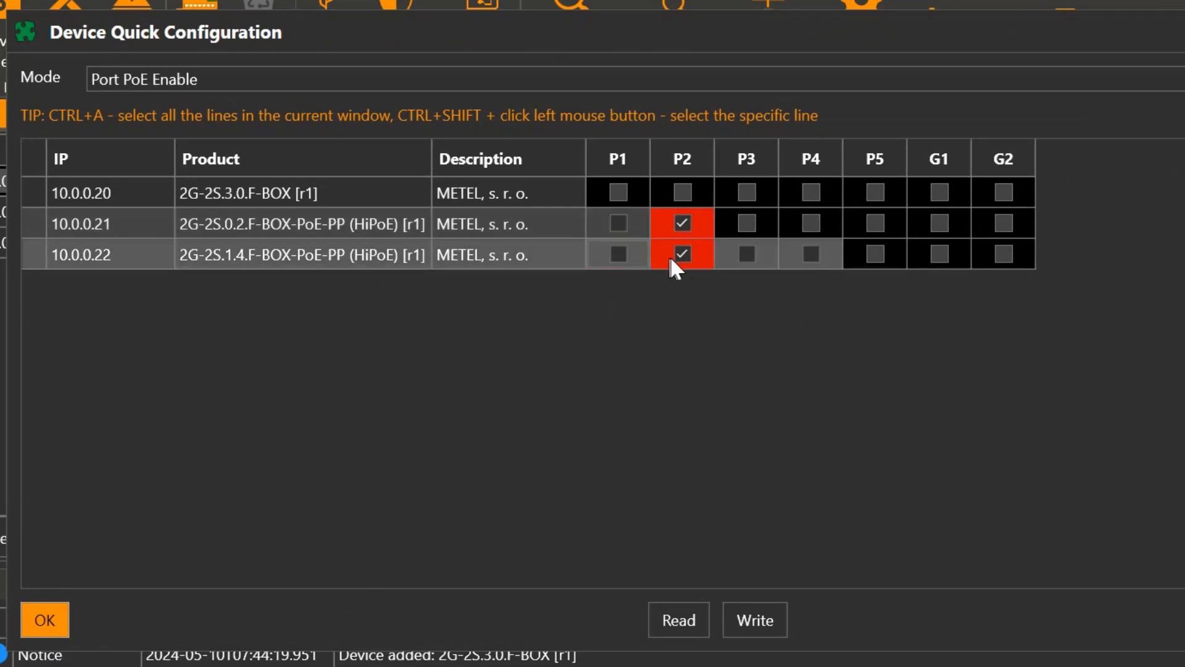
click(682, 255)
- Enable PoE on port P2 of 10.0.0.21 and ports P1 and P3 of 10.0.0.22, and write the changes to the devices
click(528, 257)
click(619, 254)
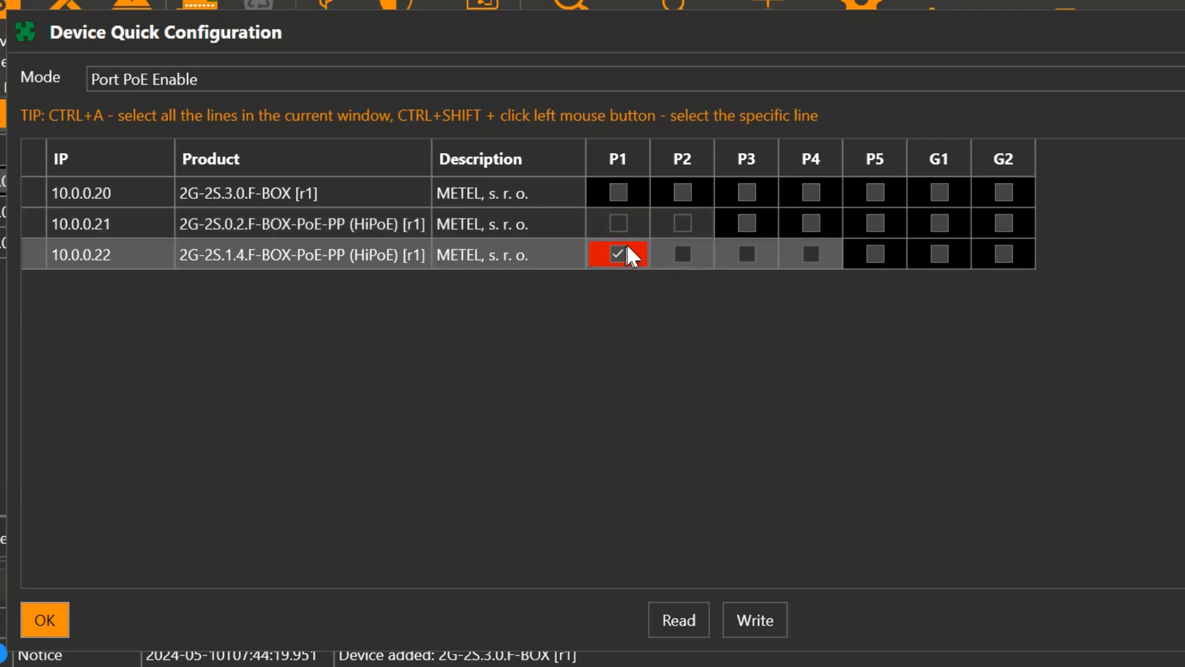
click(683, 224)
click(745, 256)
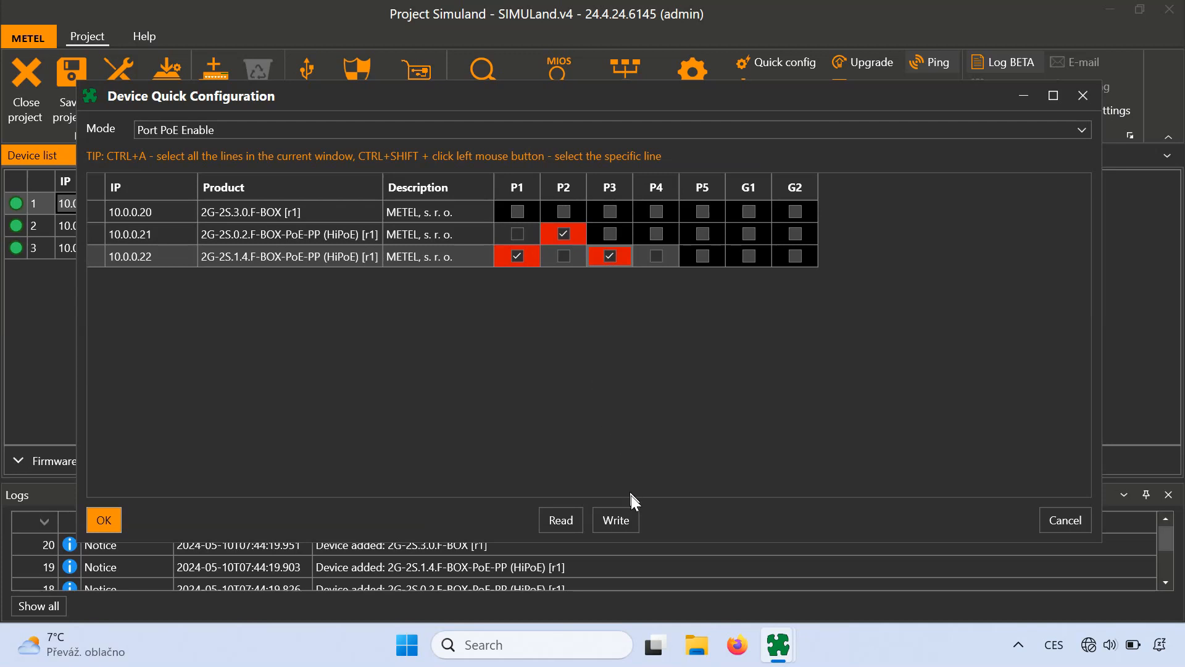
click(636, 518)
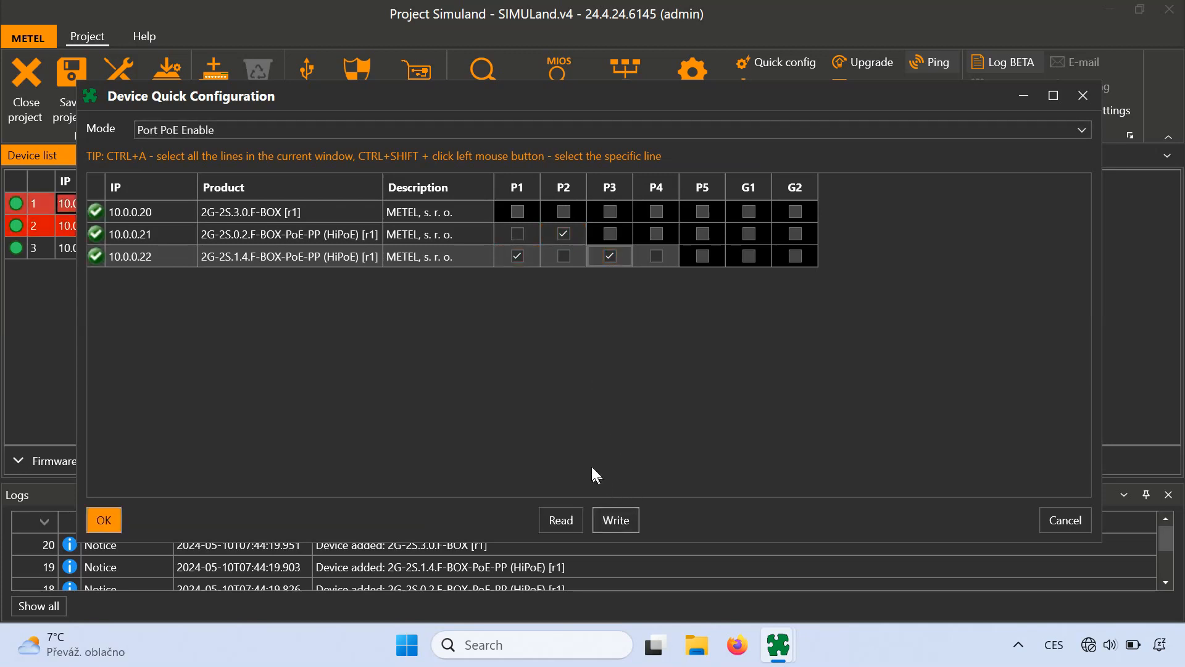
click(114, 516)
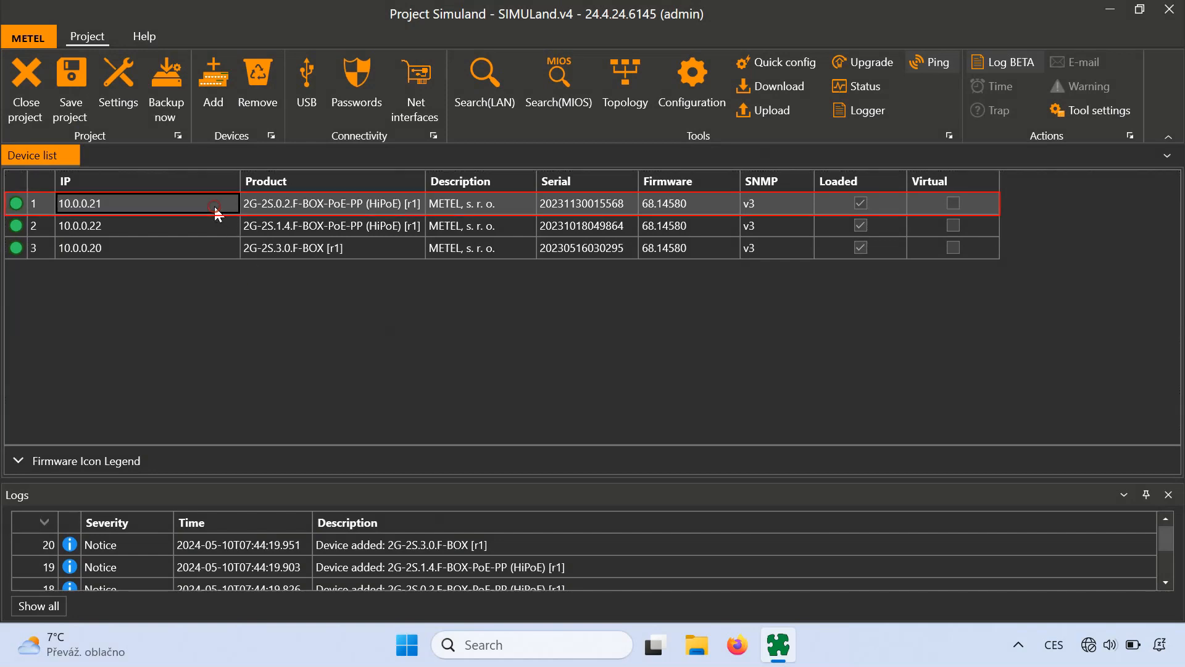
- Open the full configurations of devices 10.0.0.21 and 10.0.0.22 from the device list
click(679, 119)
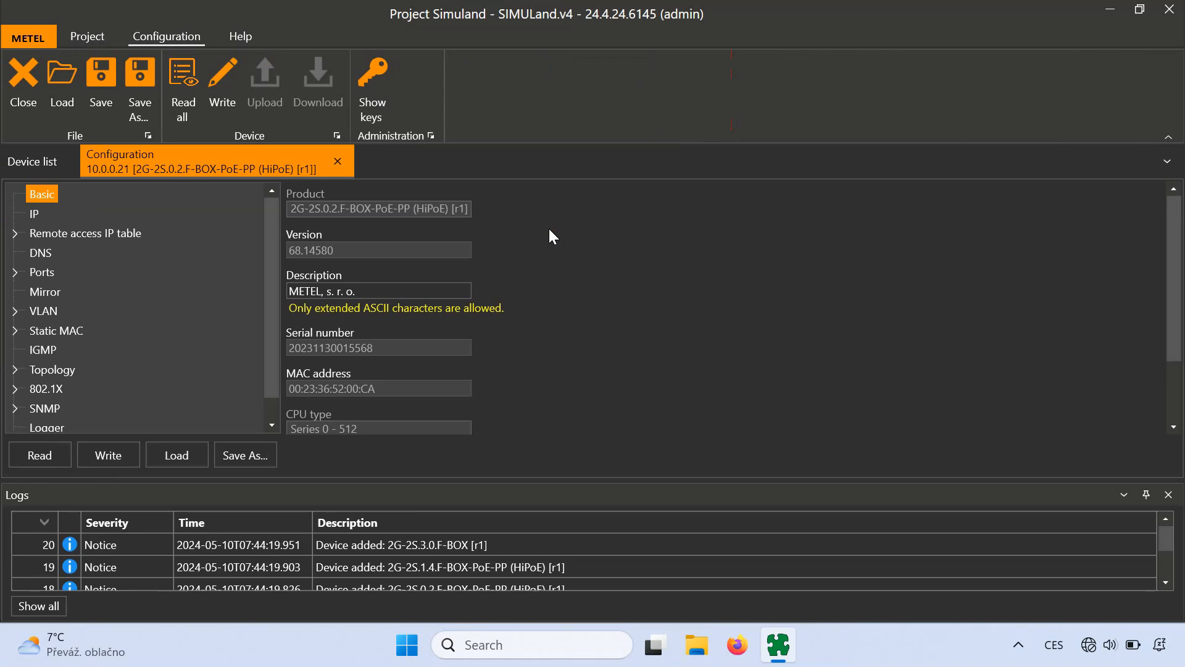
click(34, 162)
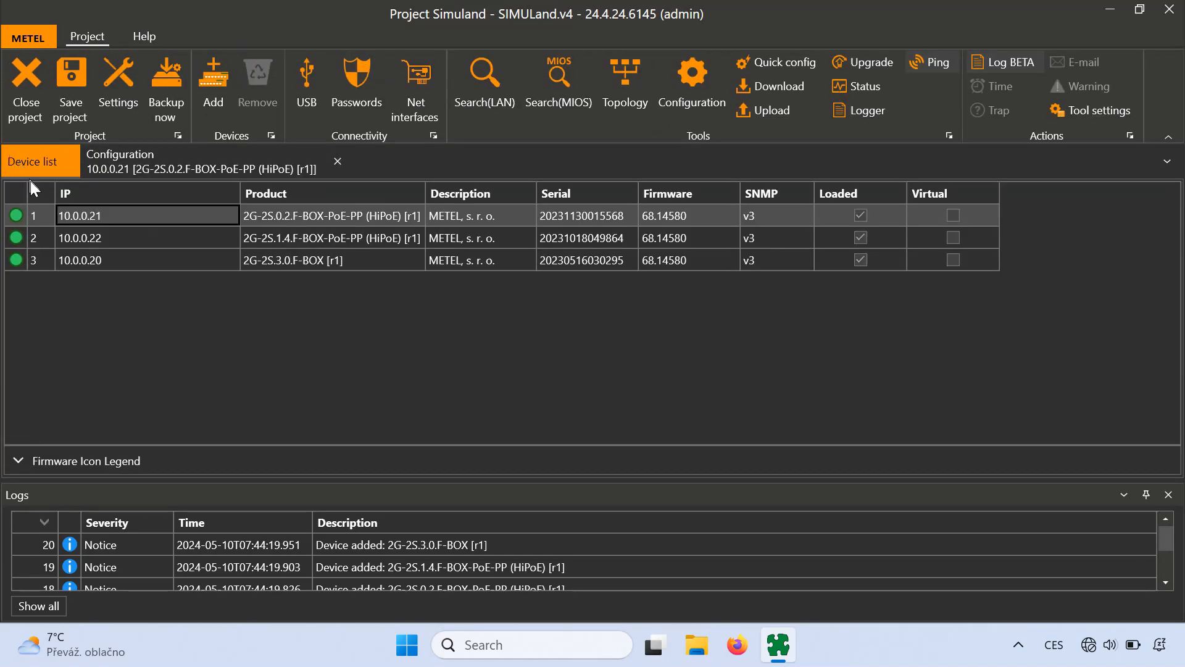
click(102, 236)
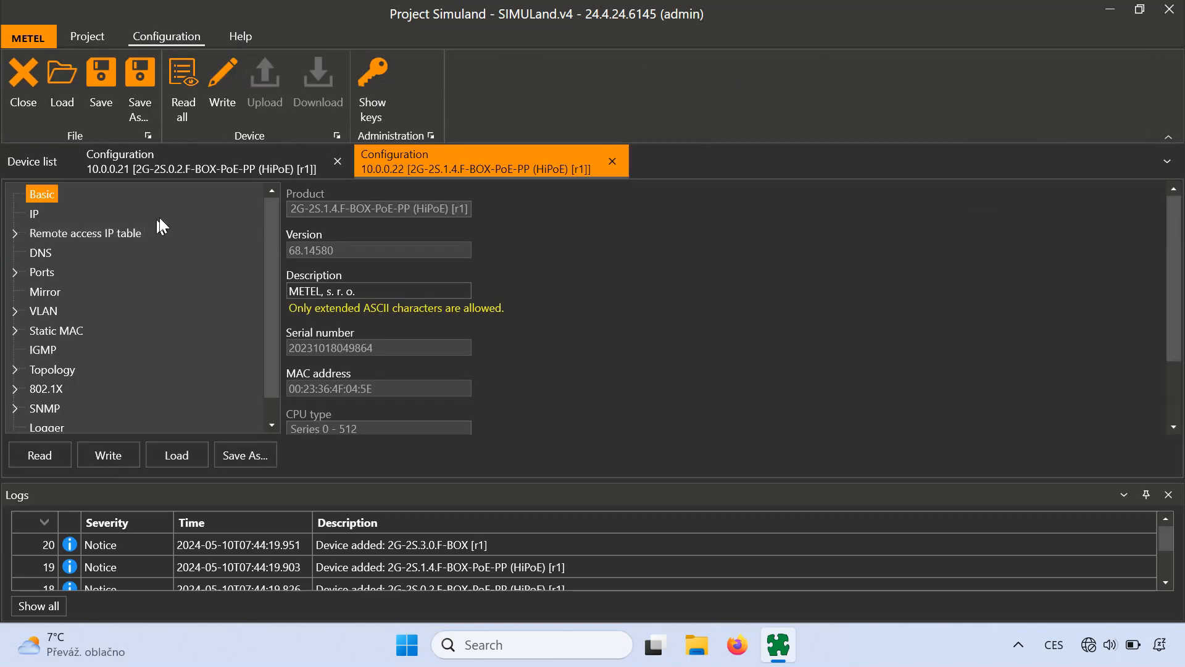
click(234, 164)
click(442, 154)
click(254, 153)
click(391, 164)
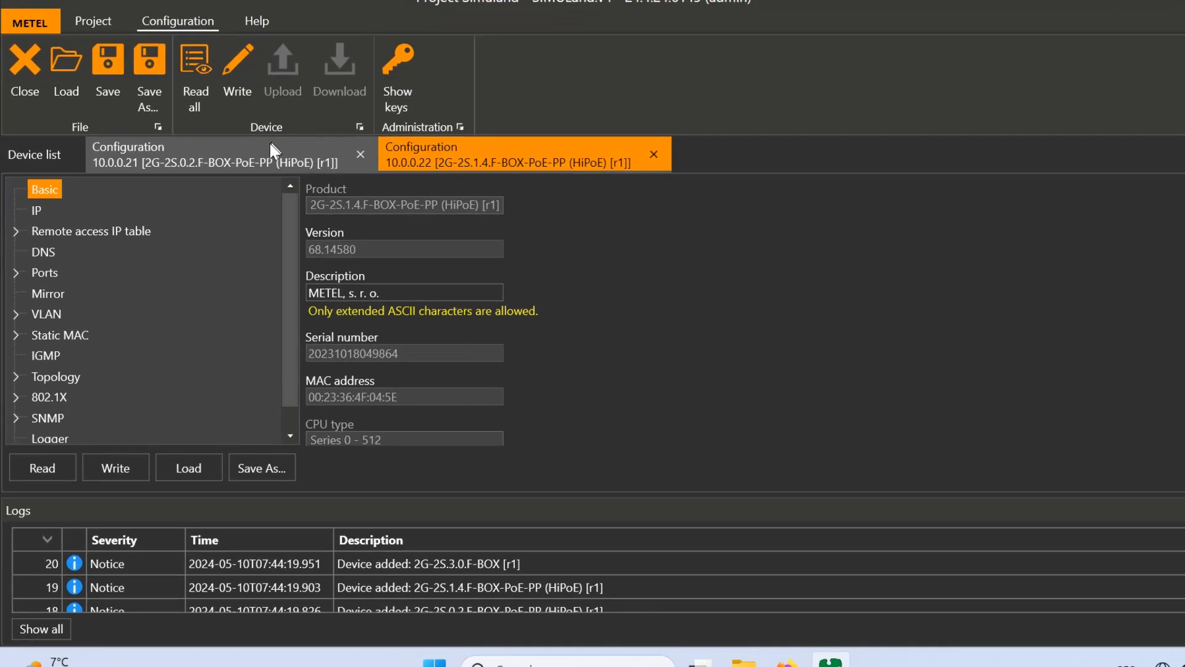
- Examine the basic, IP and port PoE settings in the configuration of device 10.0.0.21
click(272, 151)
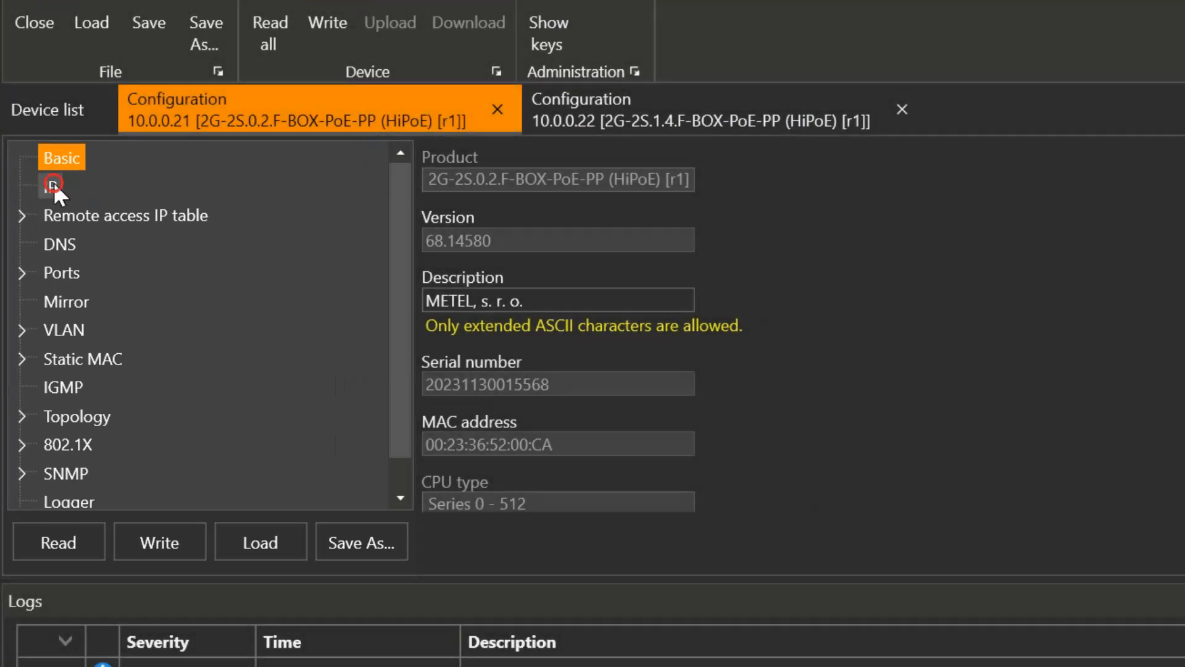
click(53, 184)
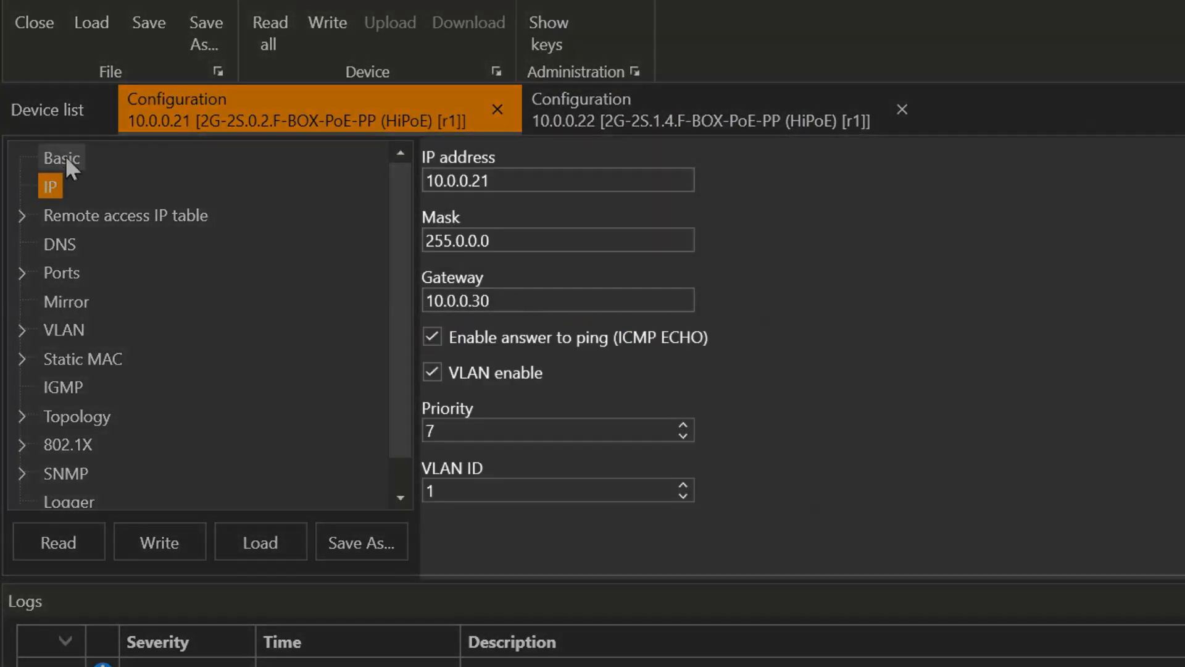
click(65, 156)
click(53, 184)
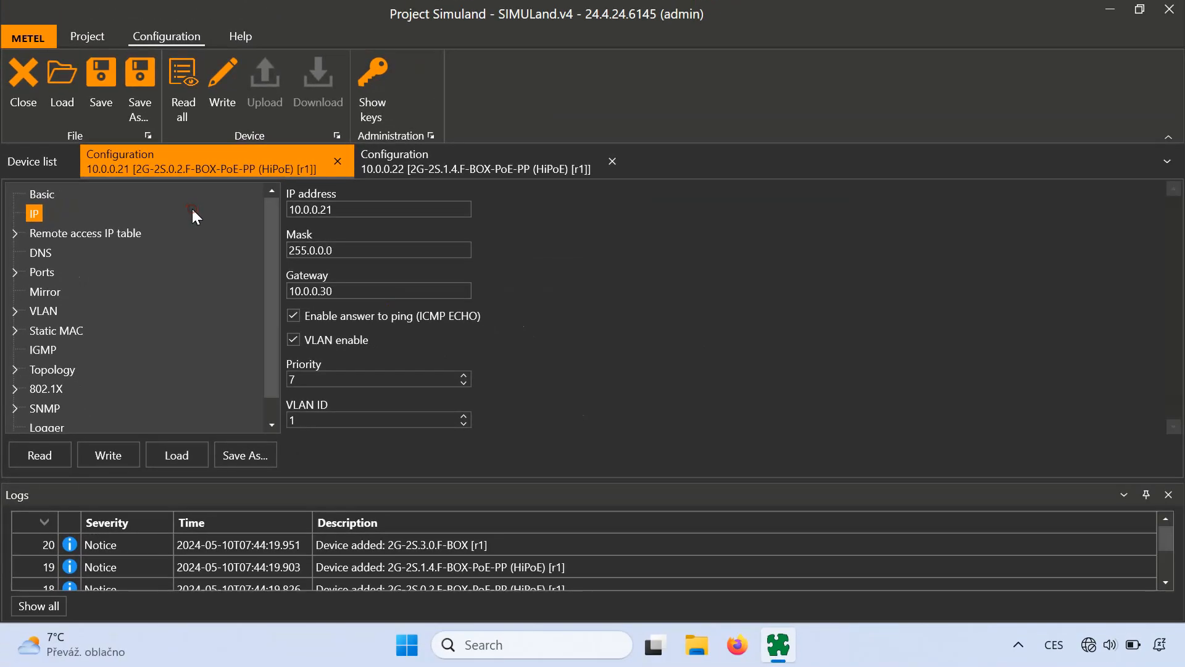
click(40, 273)
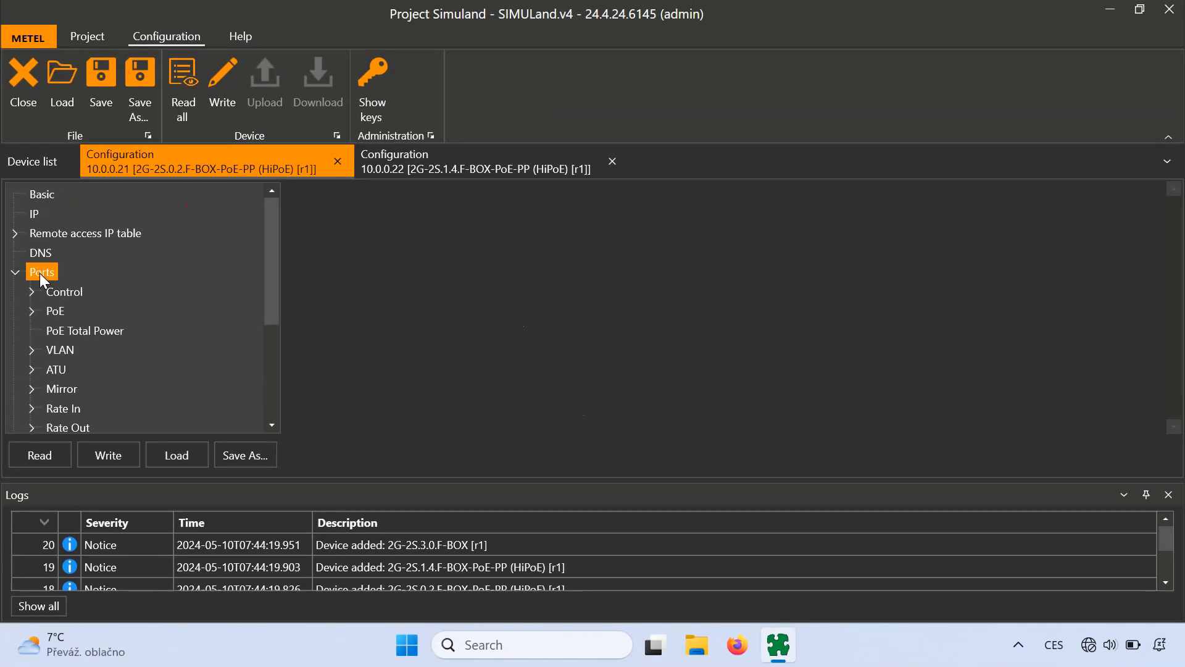
click(58, 311)
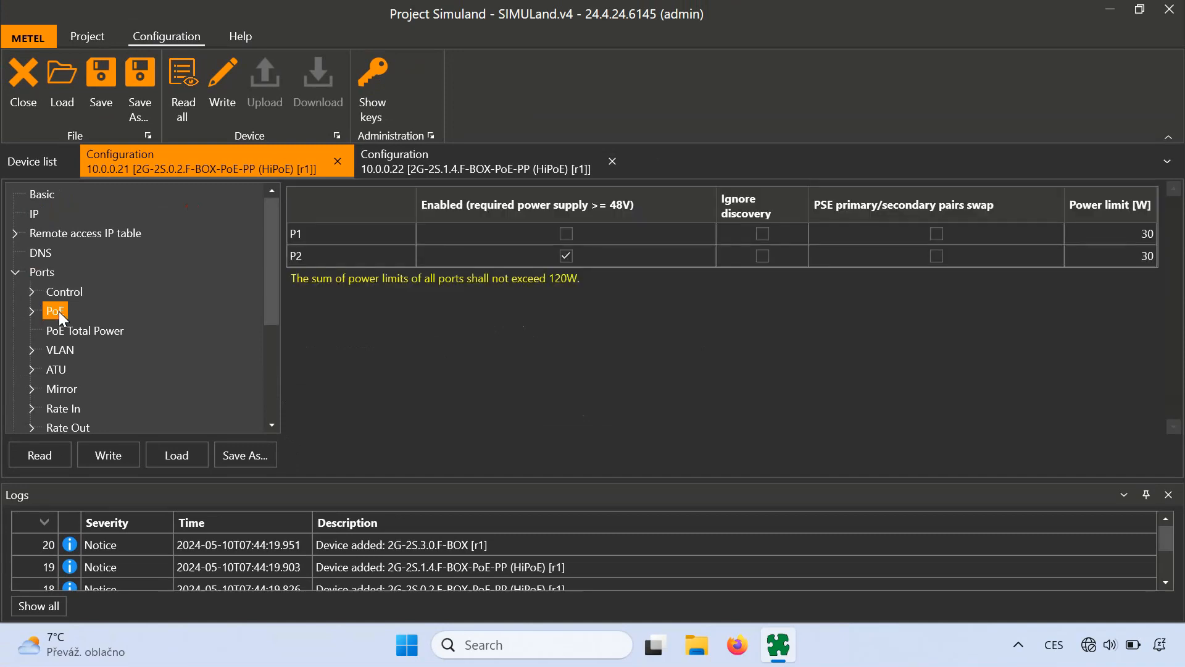
- View port P1's individual PoE settings, return to the PoE overview of all ports, and shrink the log area
click(32, 312)
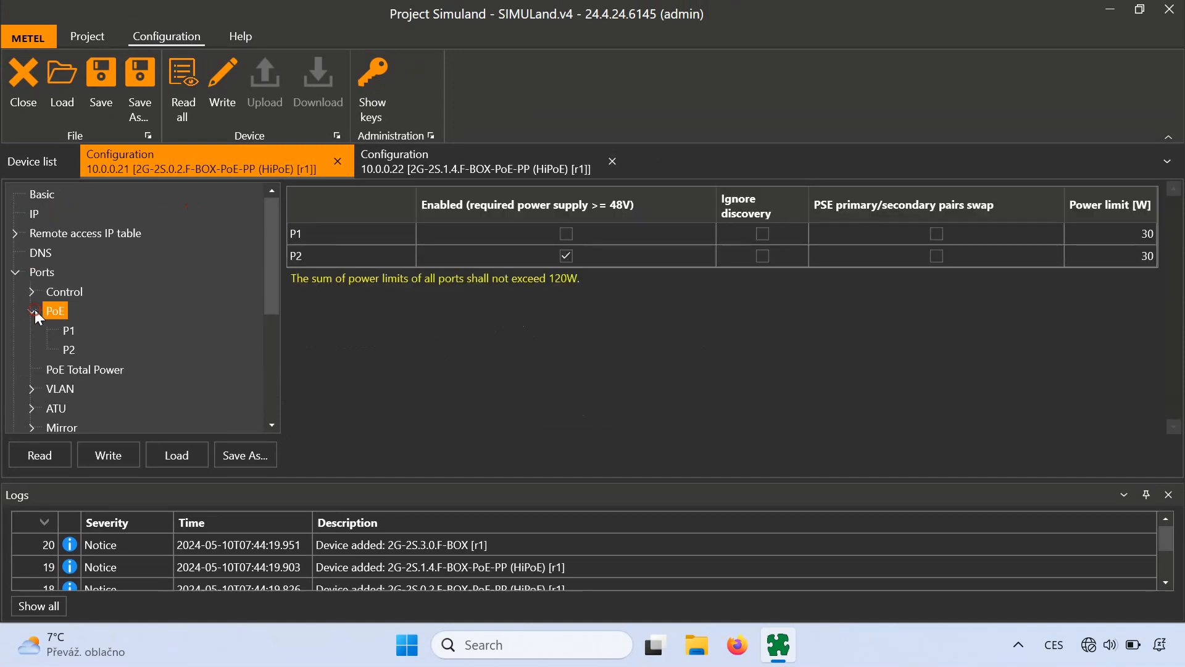
click(68, 332)
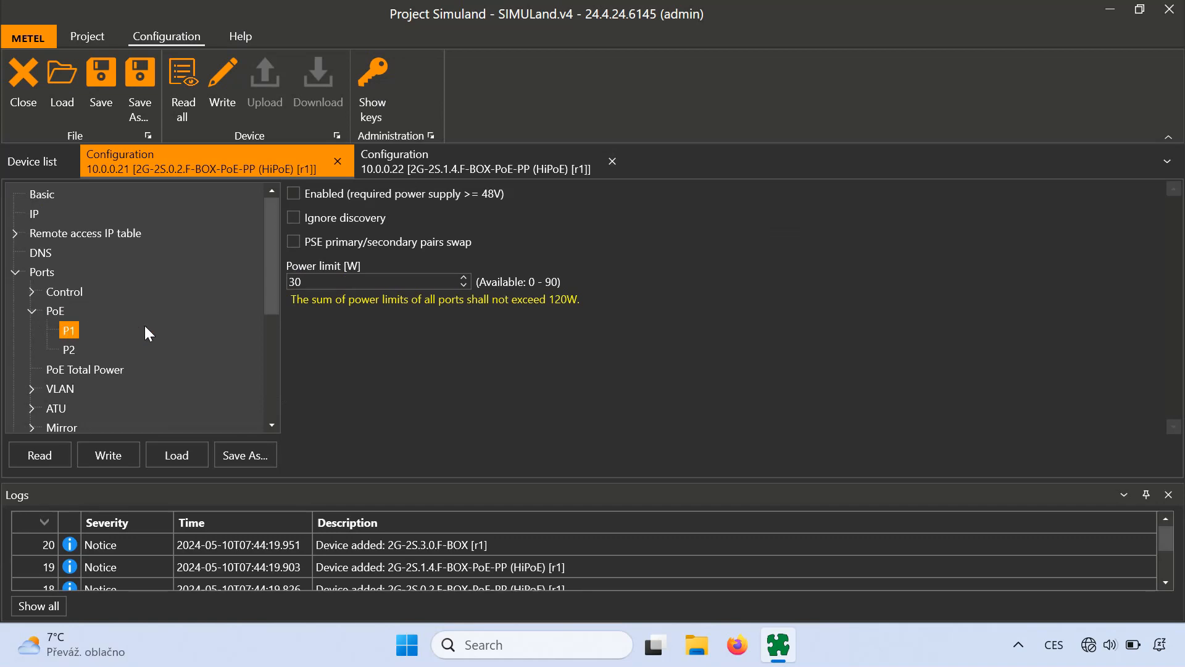
click(55, 310)
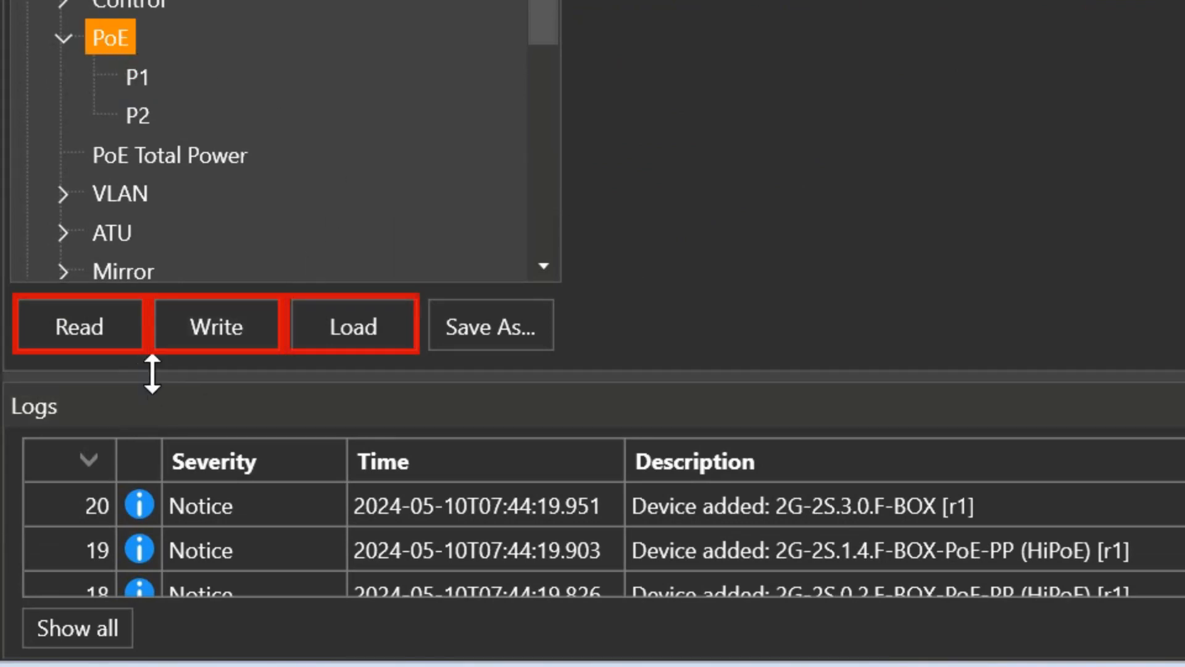
drag(152, 373, 191, 552)
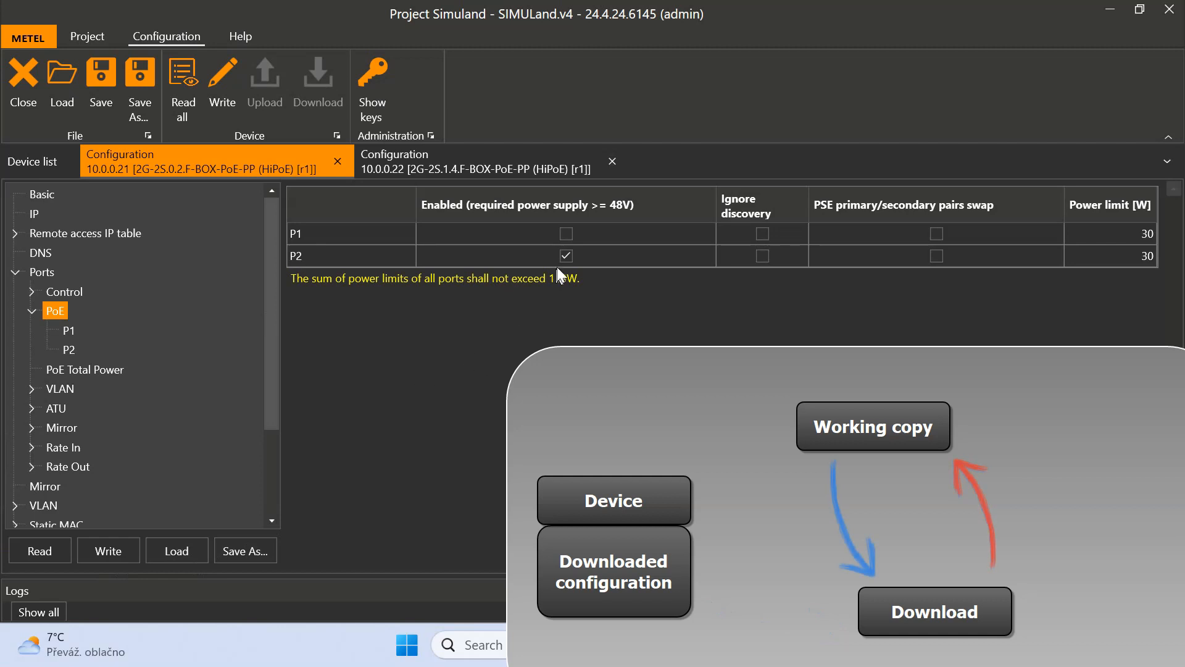
- Try enabling PoE on port P1 and discard it by rereading the device, then write PoE disabled on port P2
click(565, 236)
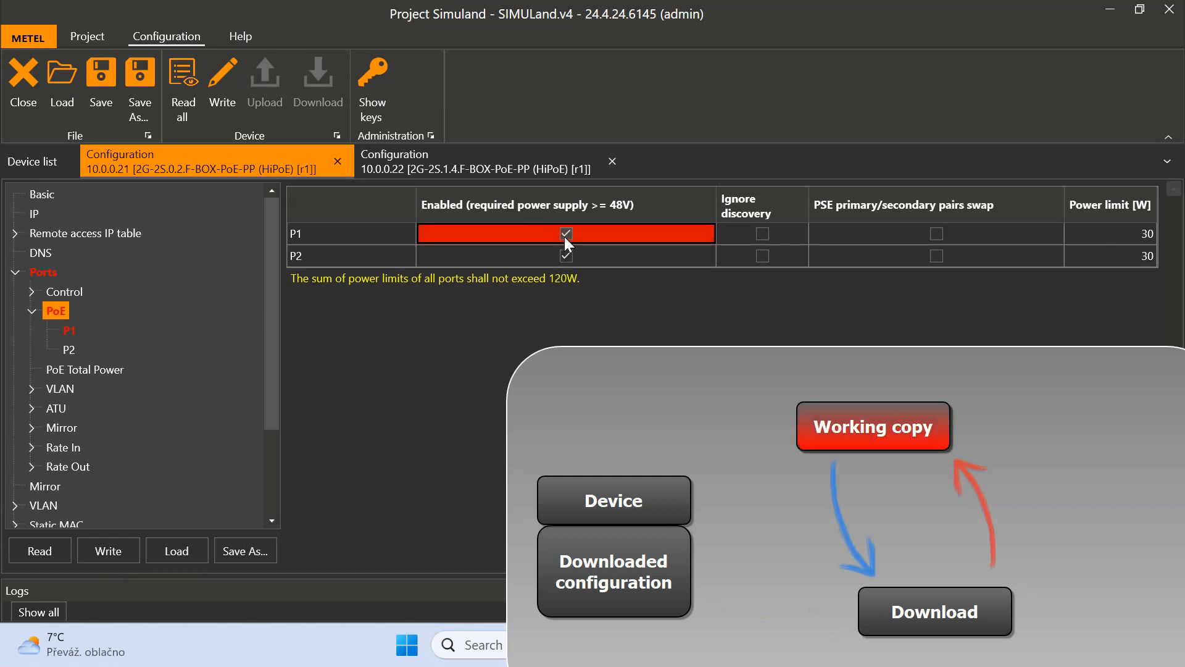
click(38, 544)
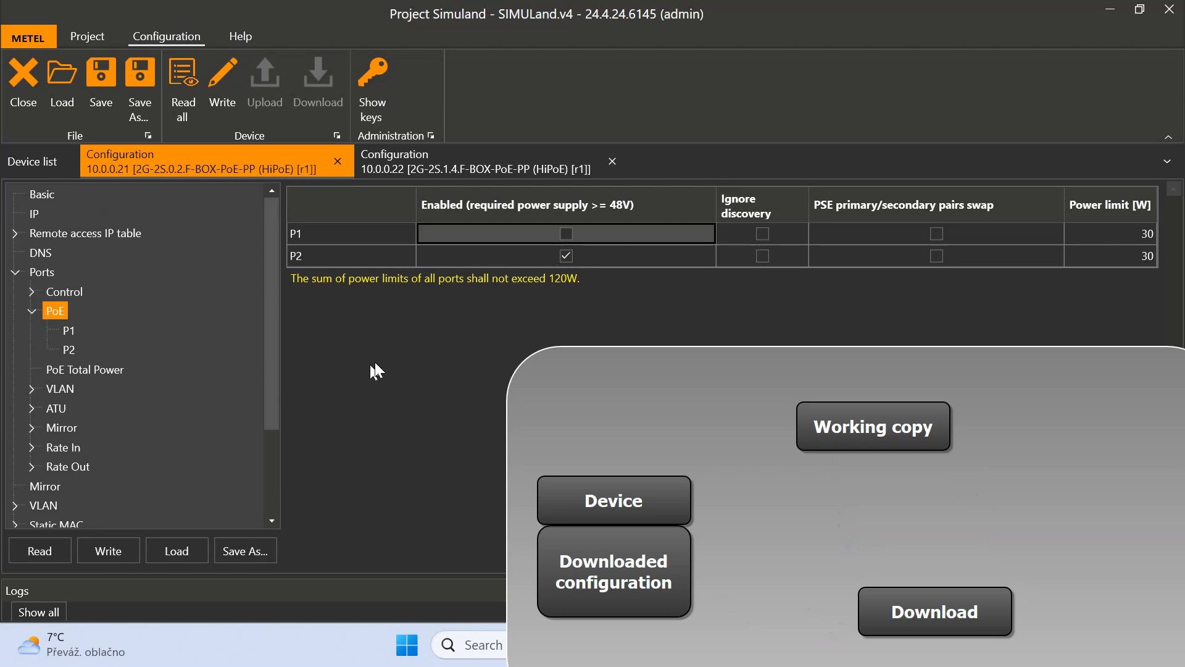
click(566, 255)
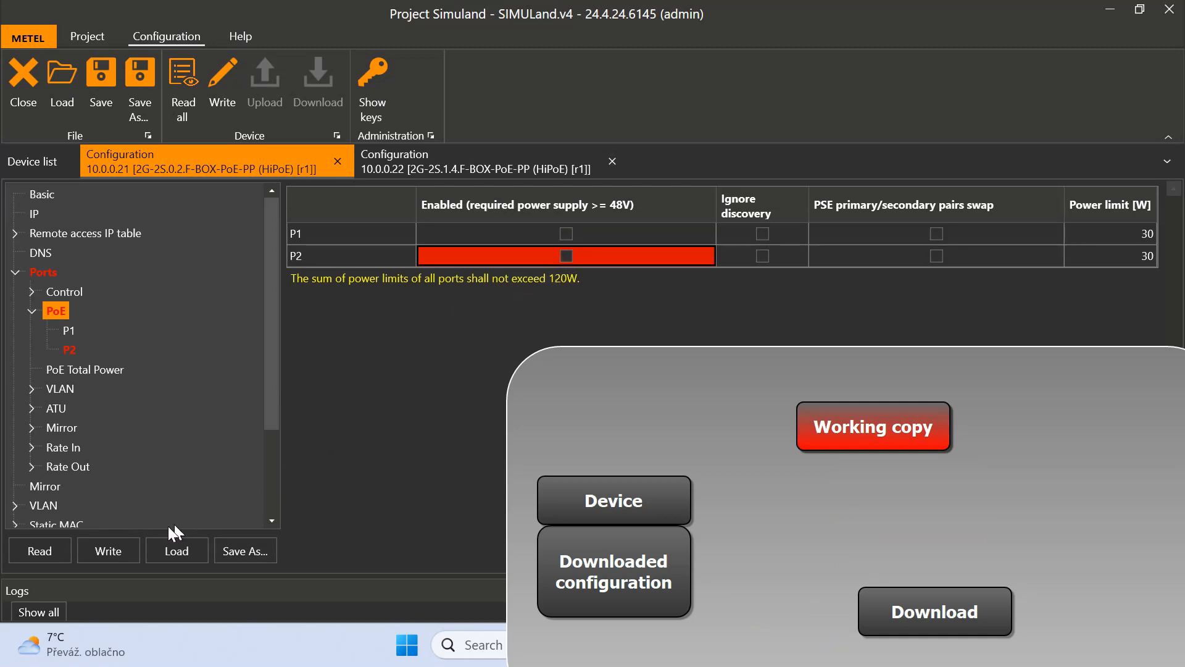
click(110, 550)
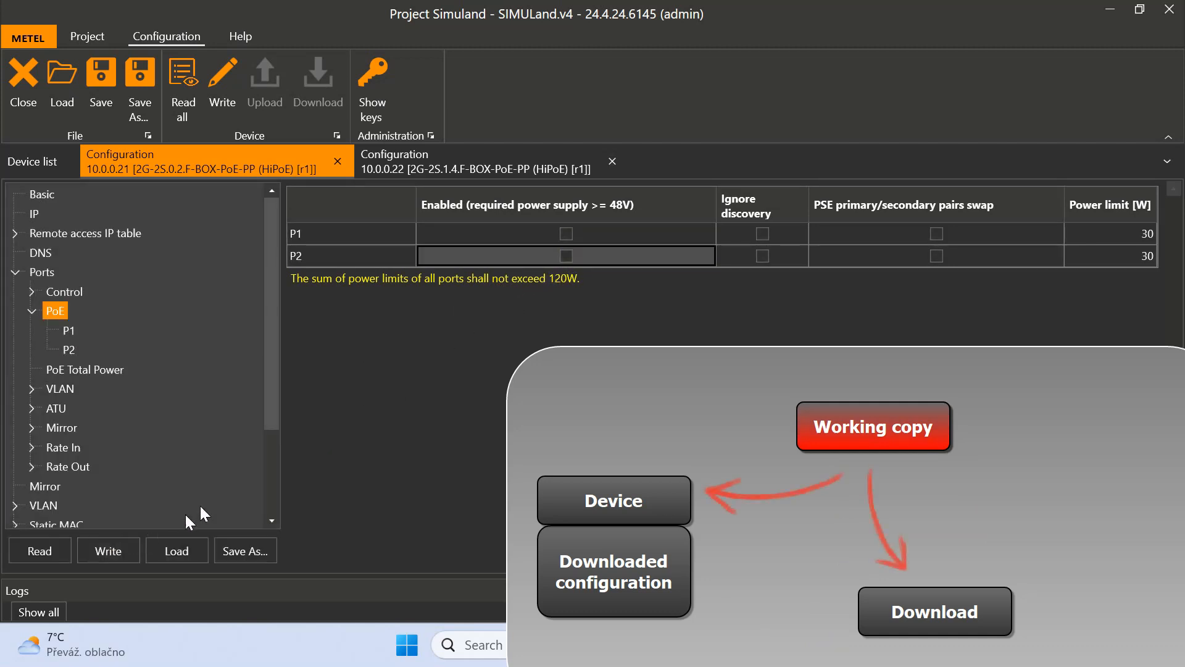
- Enable PoE on ports P1 and P2 of device 10.0.0.21 and write the configuration to the device
click(565, 234)
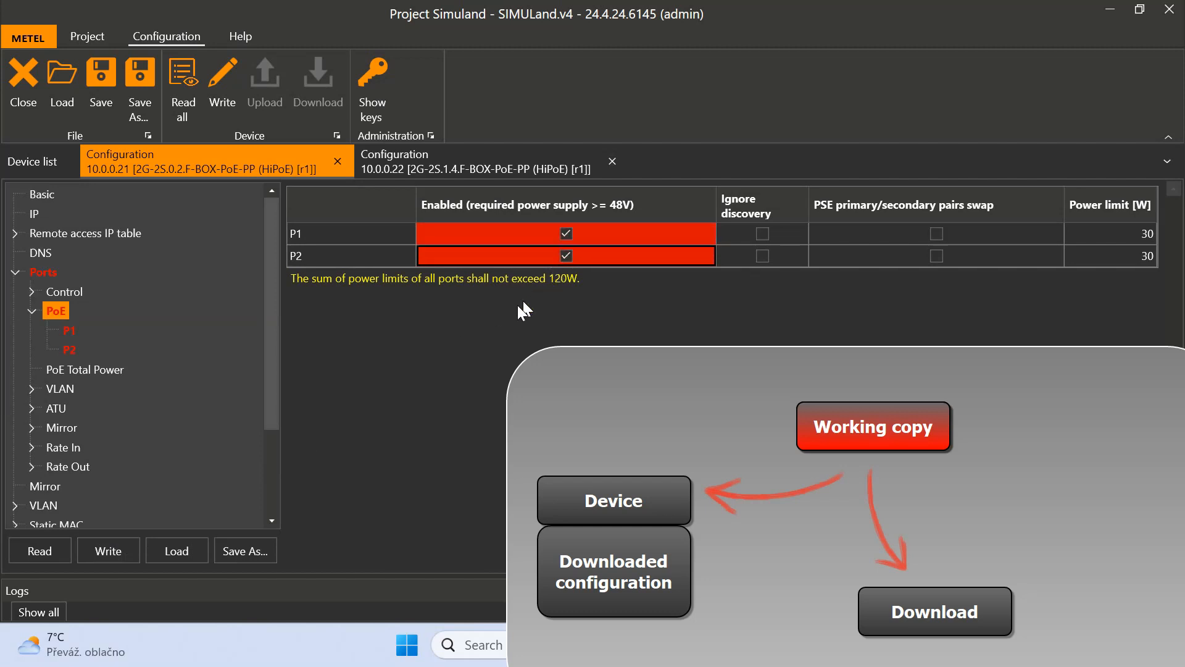
click(135, 551)
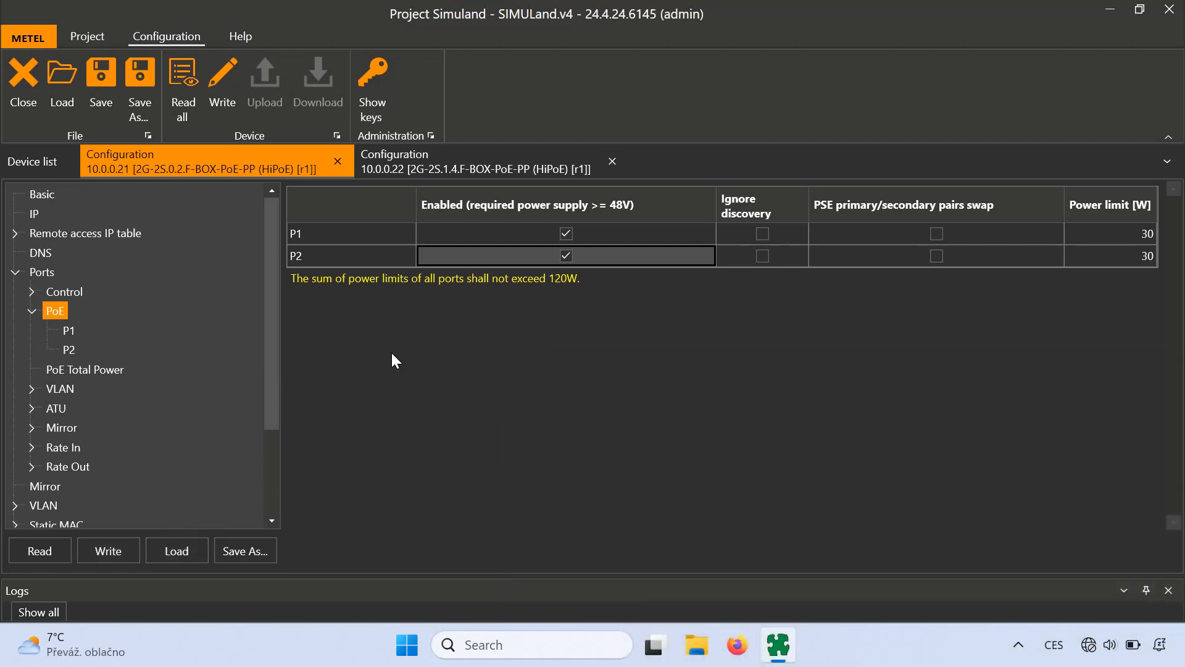
- Save the configuration of device 10.0.0.21 to a Simuland.v4 file named video
click(259, 545)
text(video)
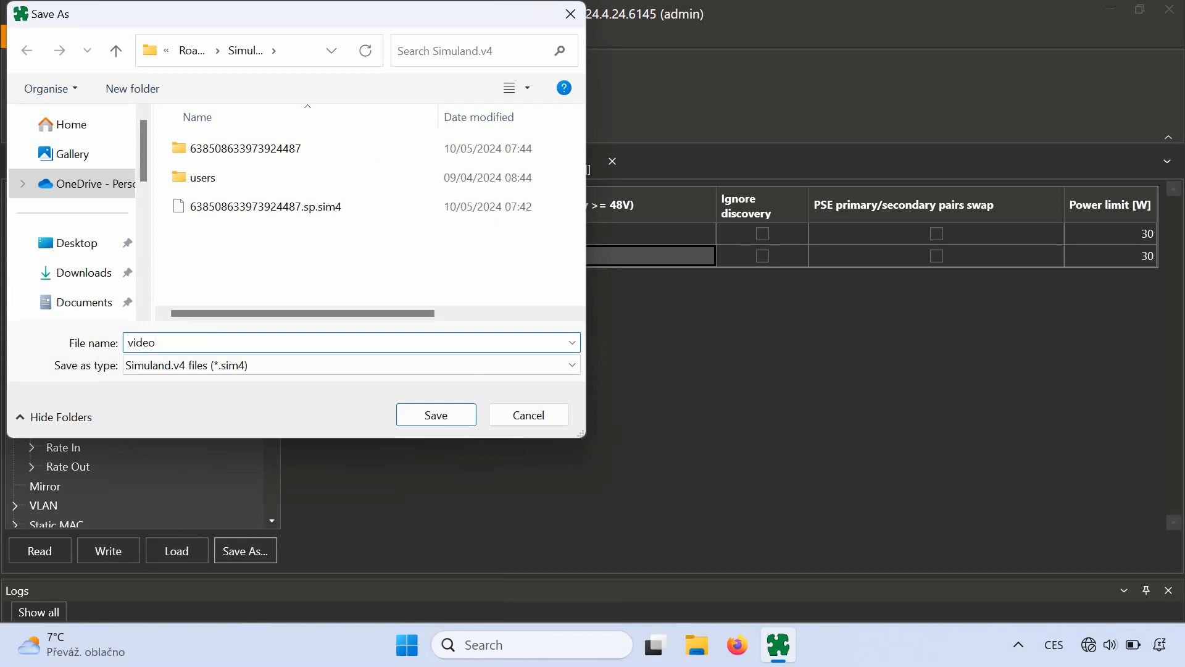
click(411, 415)
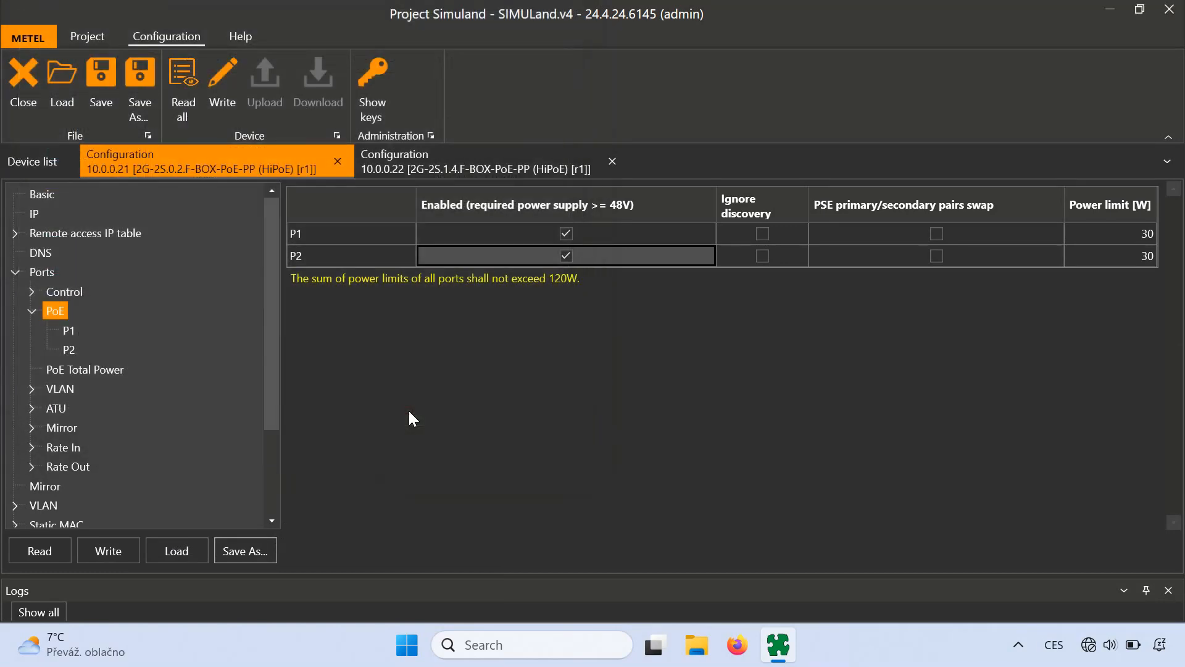
- Disable PoE on ports P1 and P2 in the working copy, and restore them by loading the saved configuration file
click(565, 256)
click(565, 234)
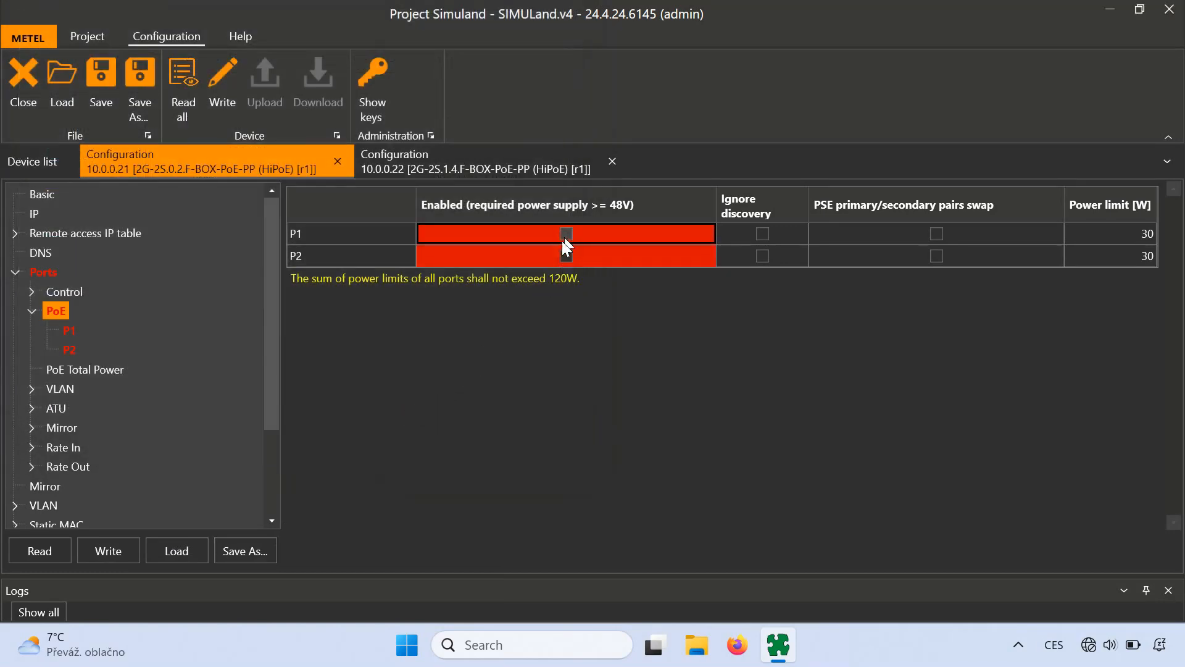
click(196, 544)
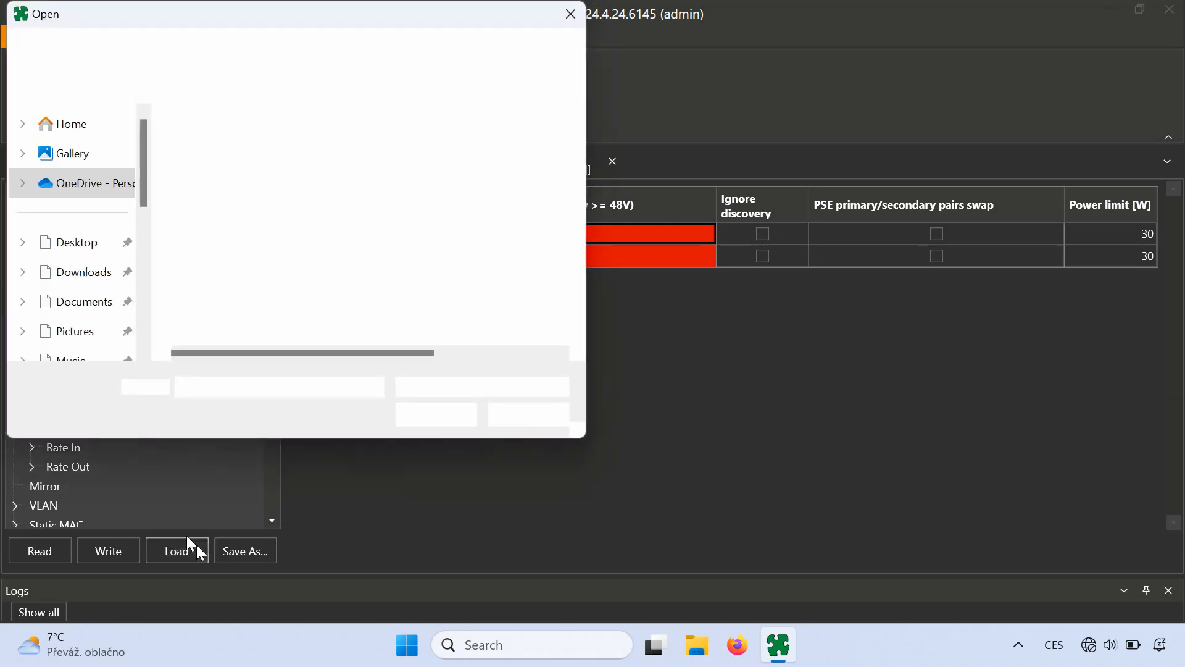
click(340, 237)
click(423, 414)
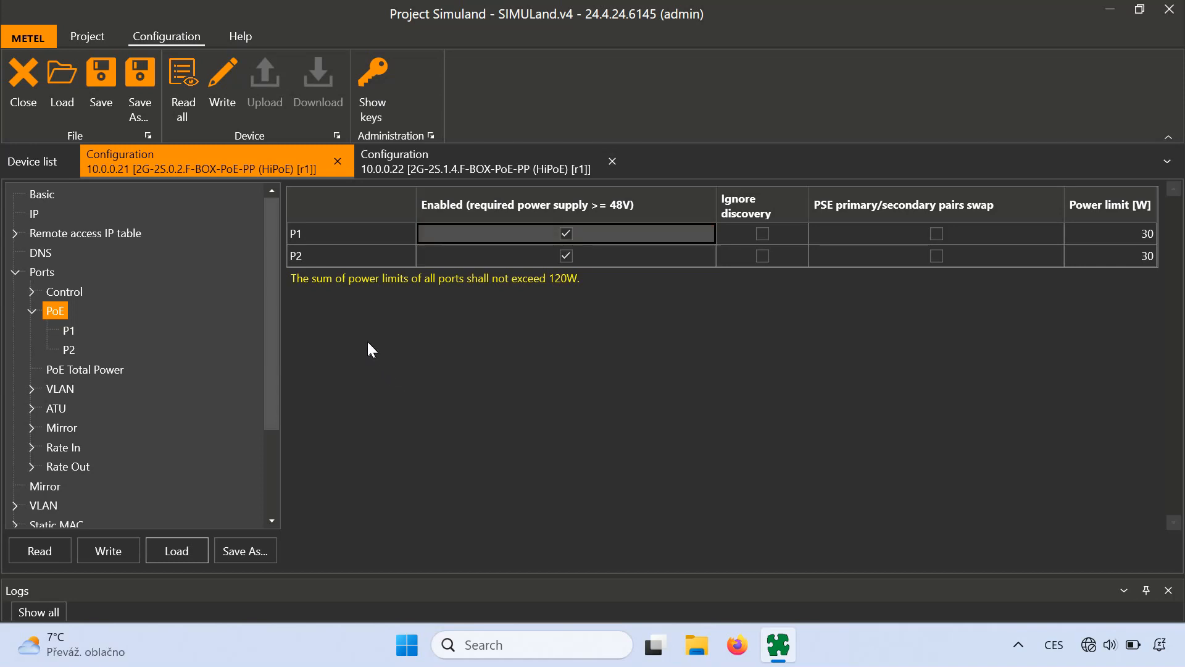
- Open the project's USB connection tool, check the available COM ports, and refresh the details of the device on COM4
click(108, 30)
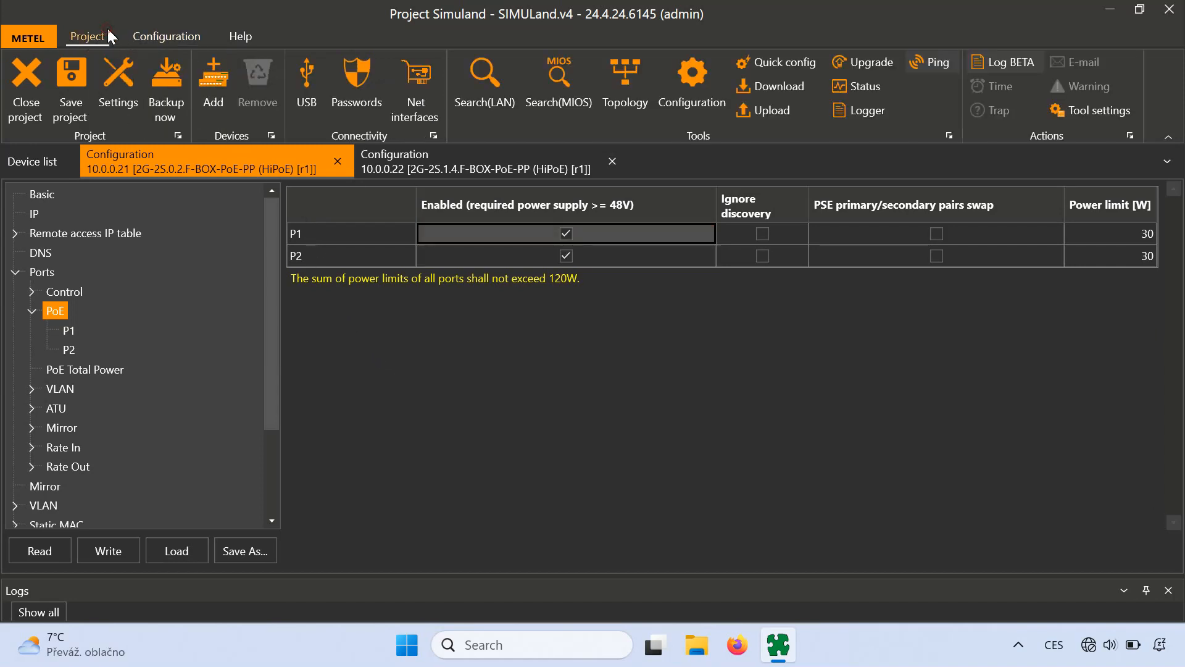
click(293, 81)
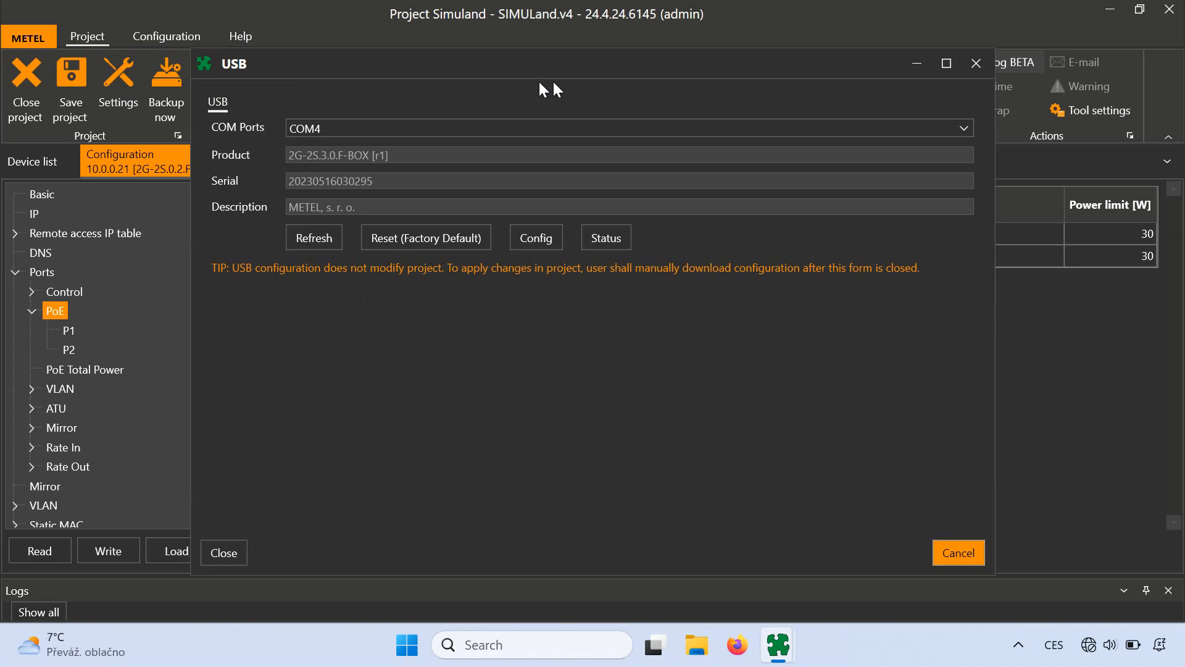
click(968, 126)
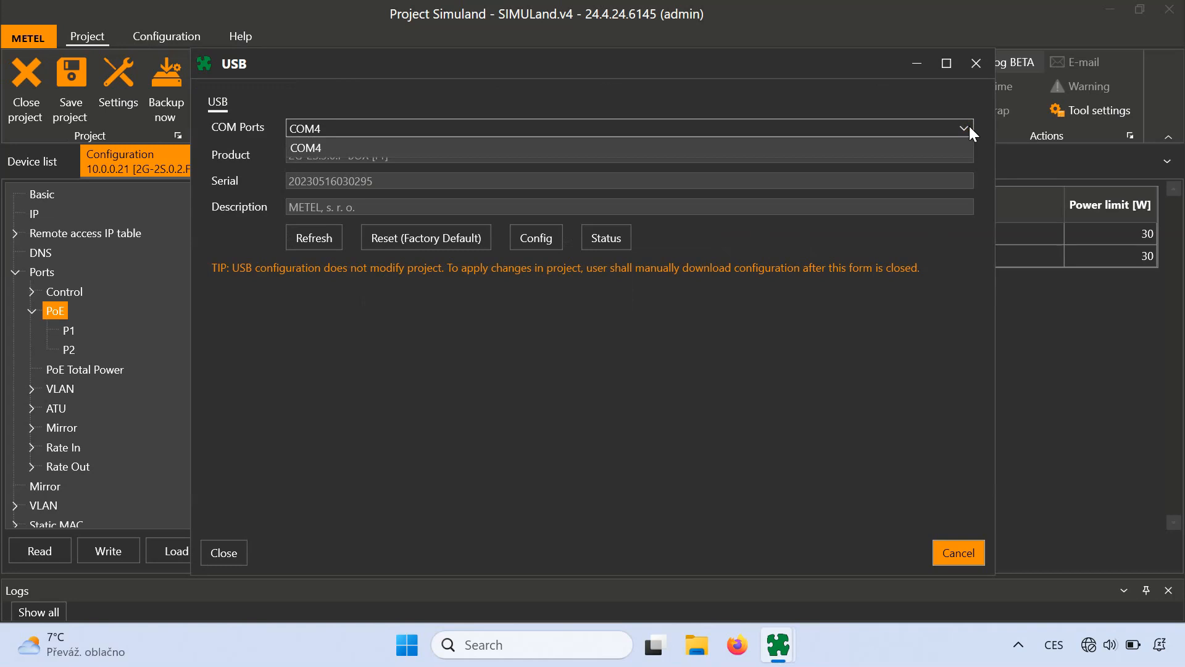
click(969, 127)
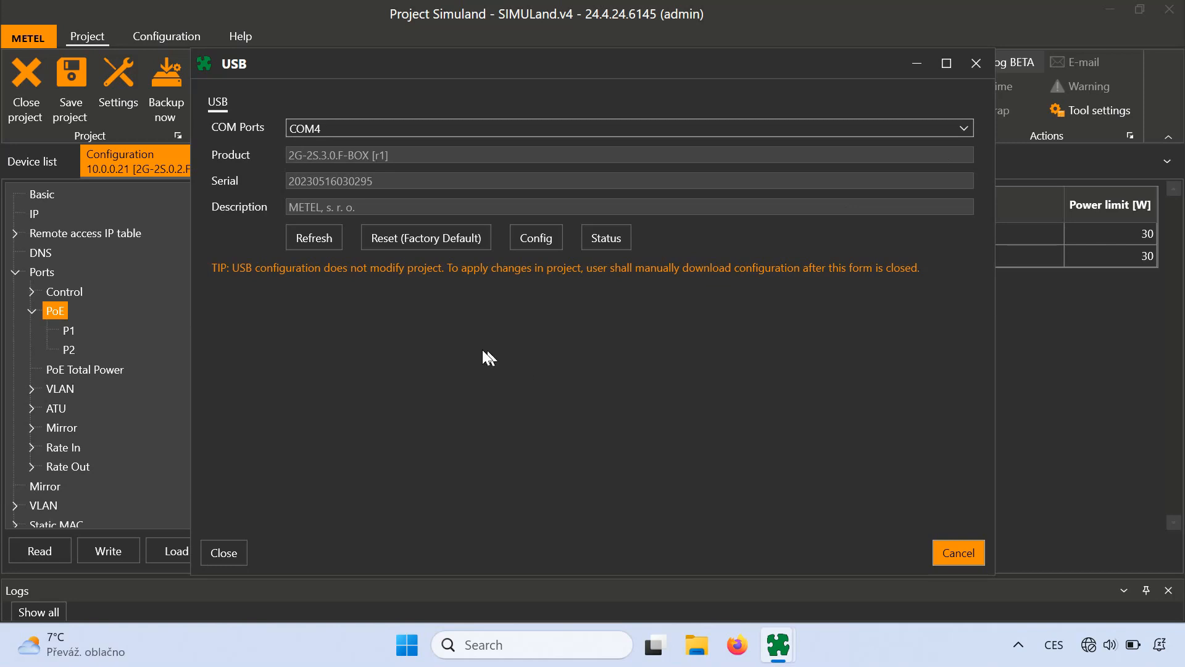
click(330, 239)
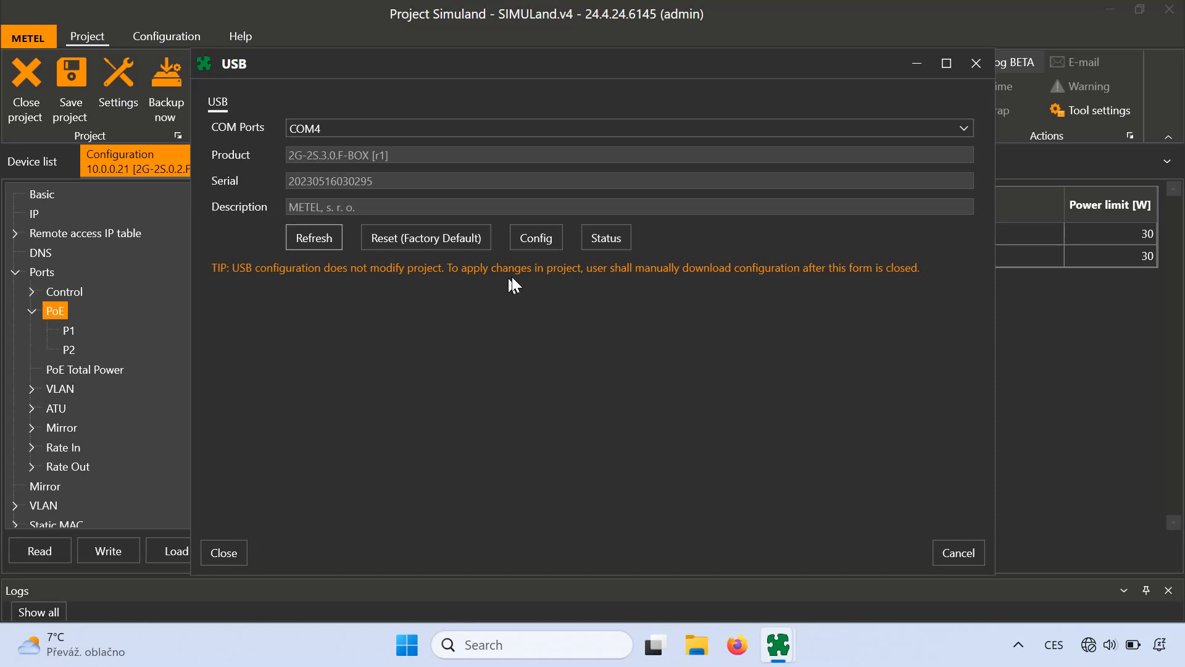
- Read the USB-connected device's configuration with the filled-in credentials, and open its port control settings
click(551, 241)
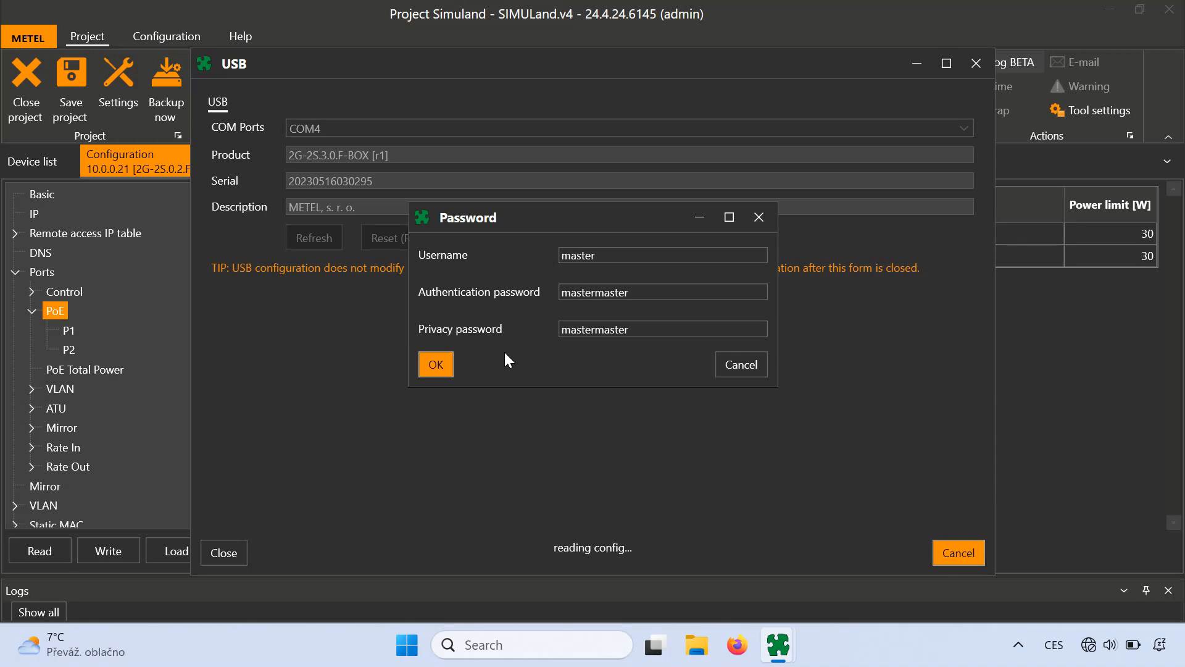
click(443, 371)
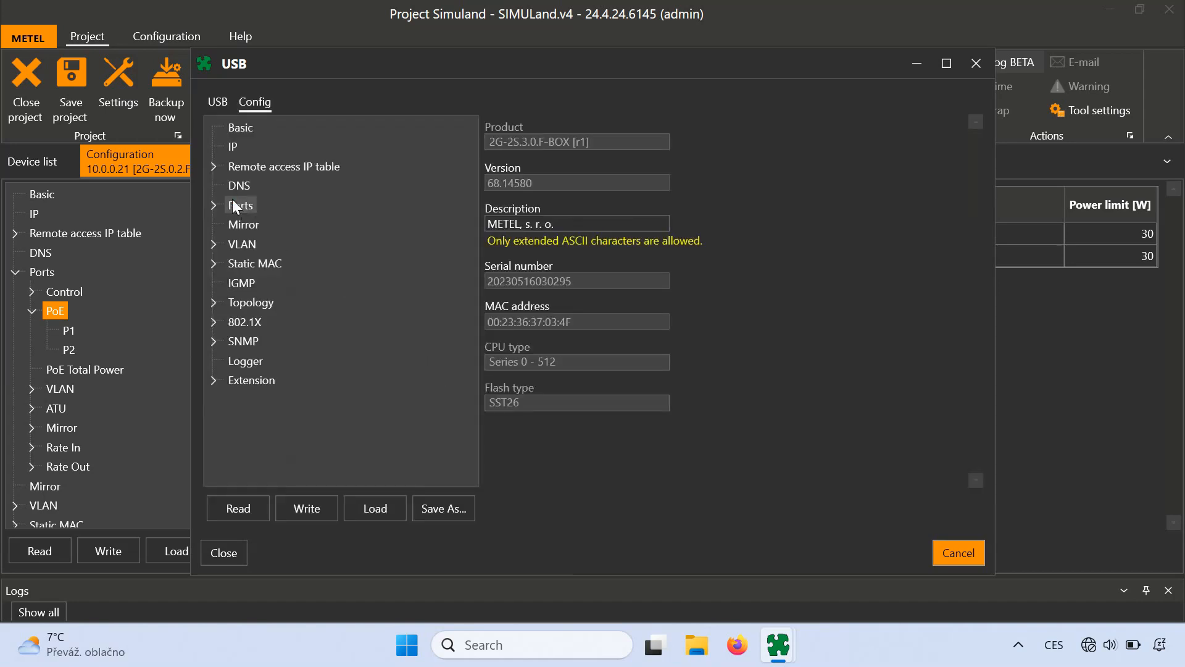
double_click(234, 204)
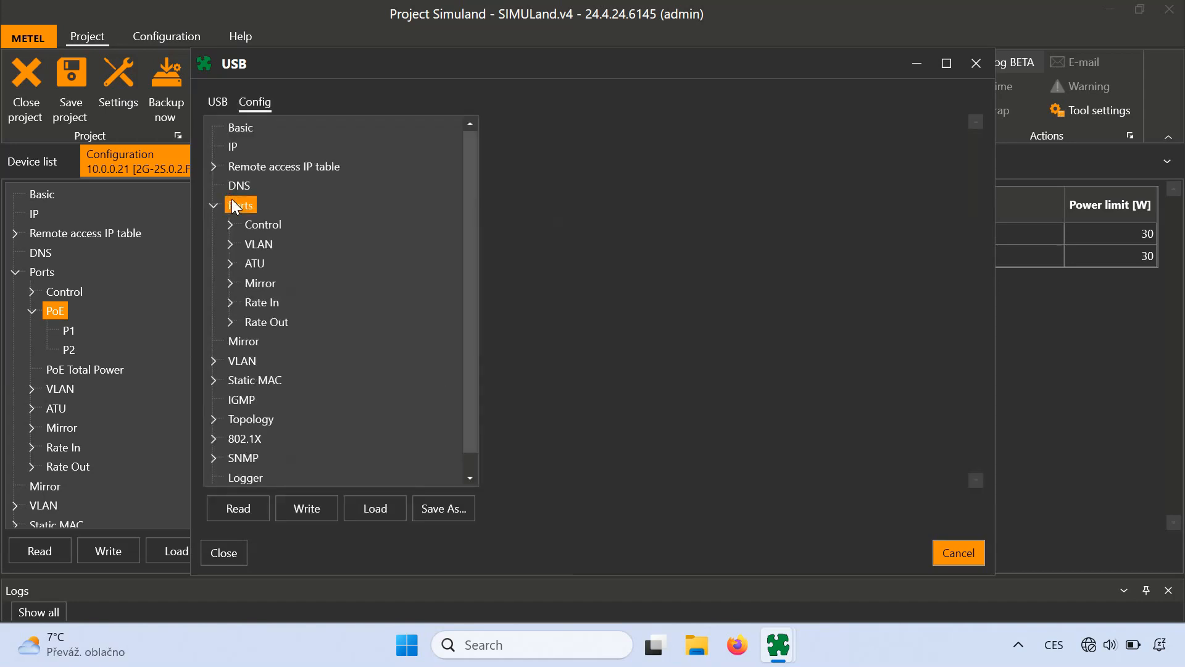
click(248, 225)
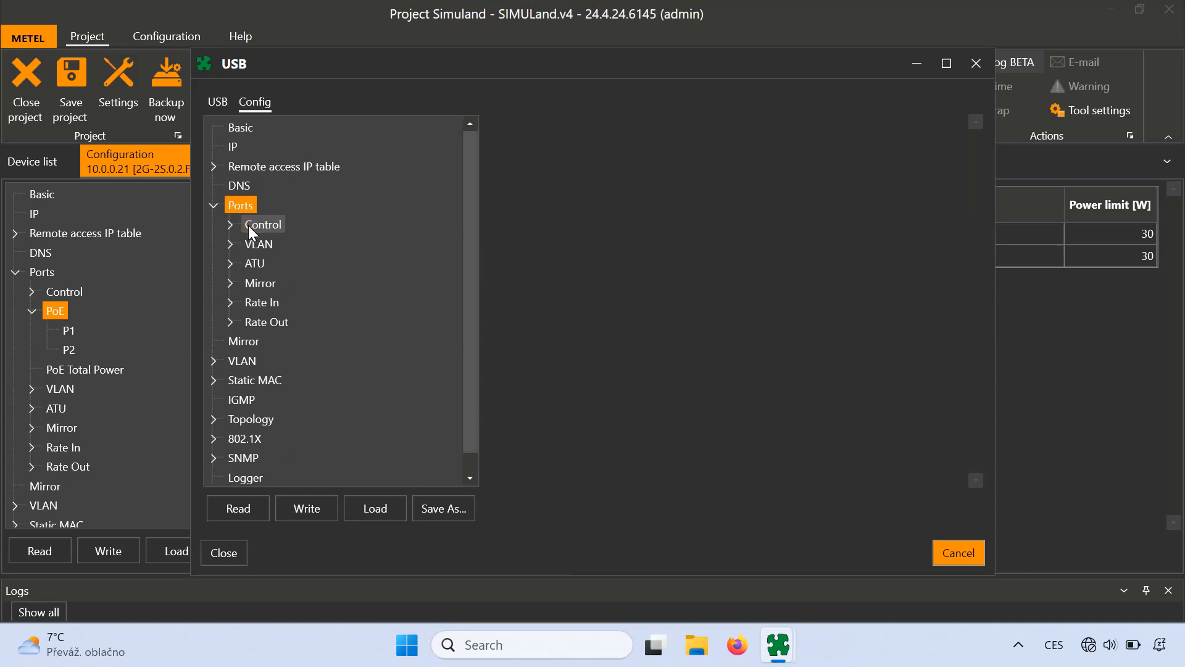